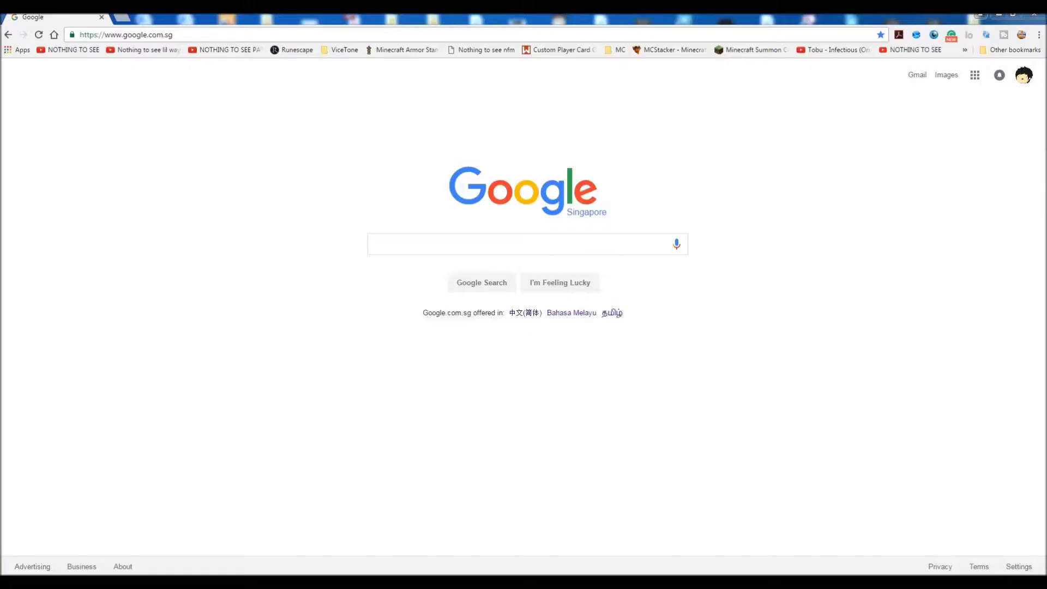
Step: Open canva.com in Chrome and show the full list of design types
left_click(320, 29)
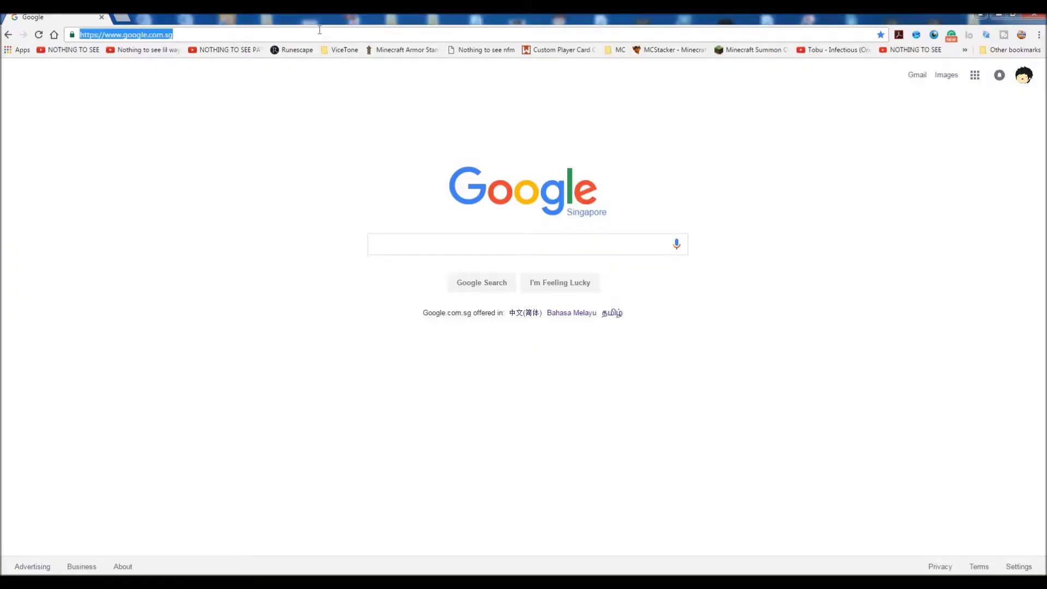
type("canva")
key("Return")
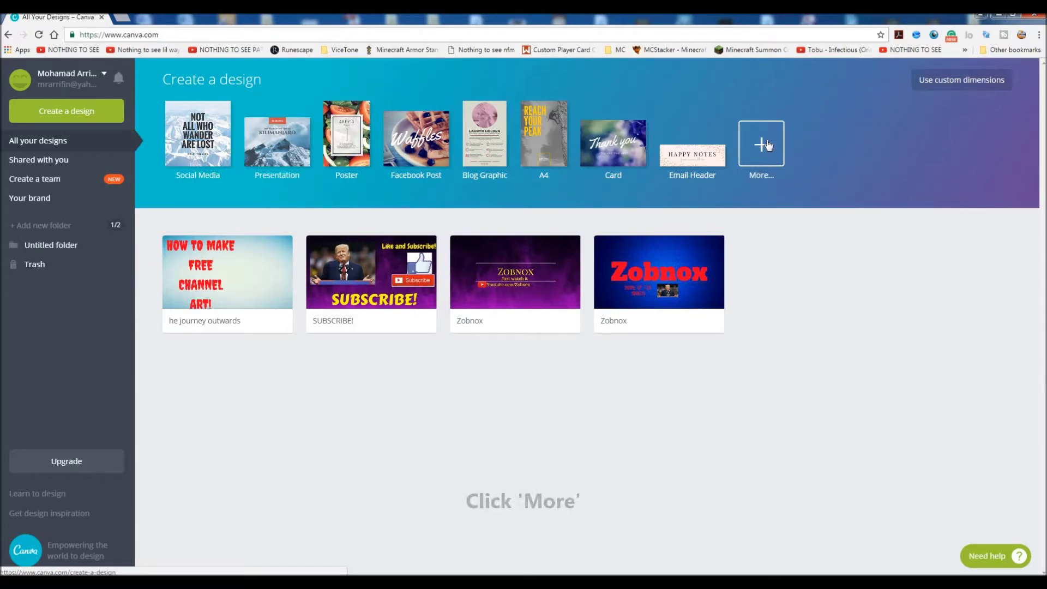
left_click(777, 187)
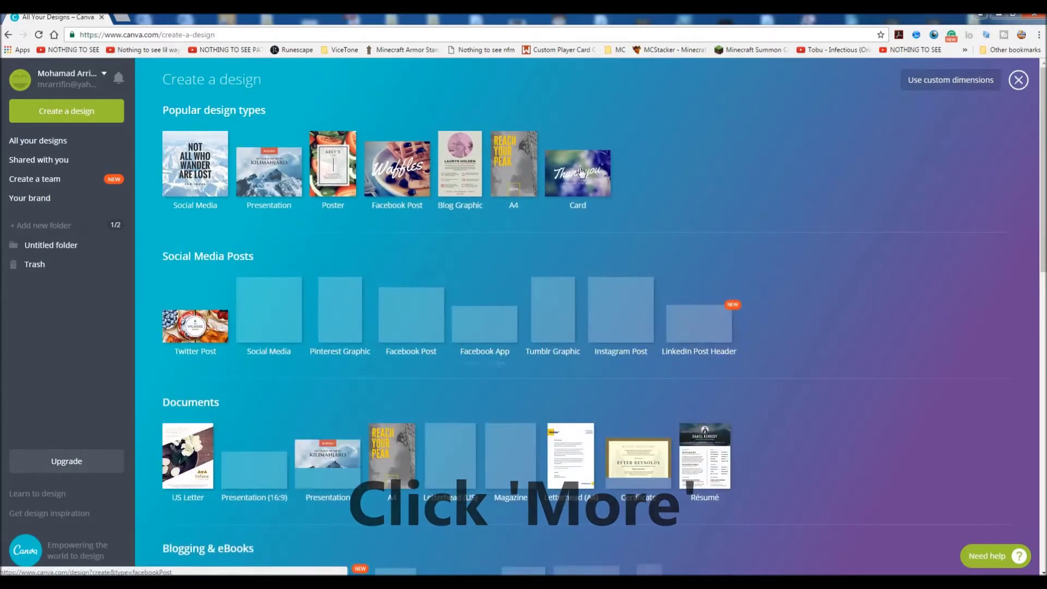
Step: Start a blank 1280 × 720 px YouTube Thumbnail from the Social Media & Email Headers section
scroll(766, 176, "down", 5)
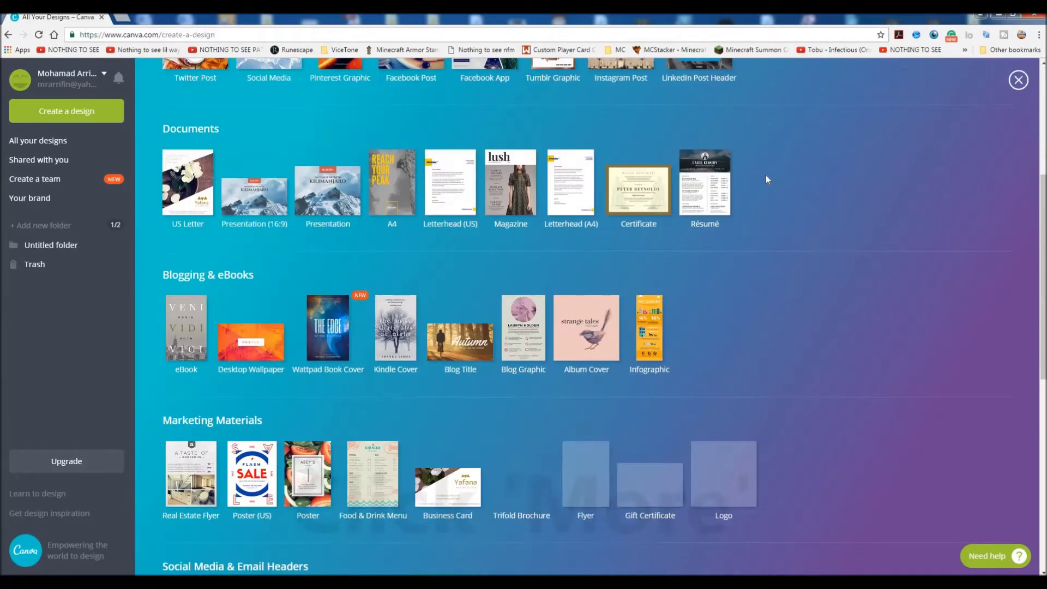
scroll(766, 175, "down", 5)
scroll(766, 175, "down", 4)
scroll(766, 175, "up", 4)
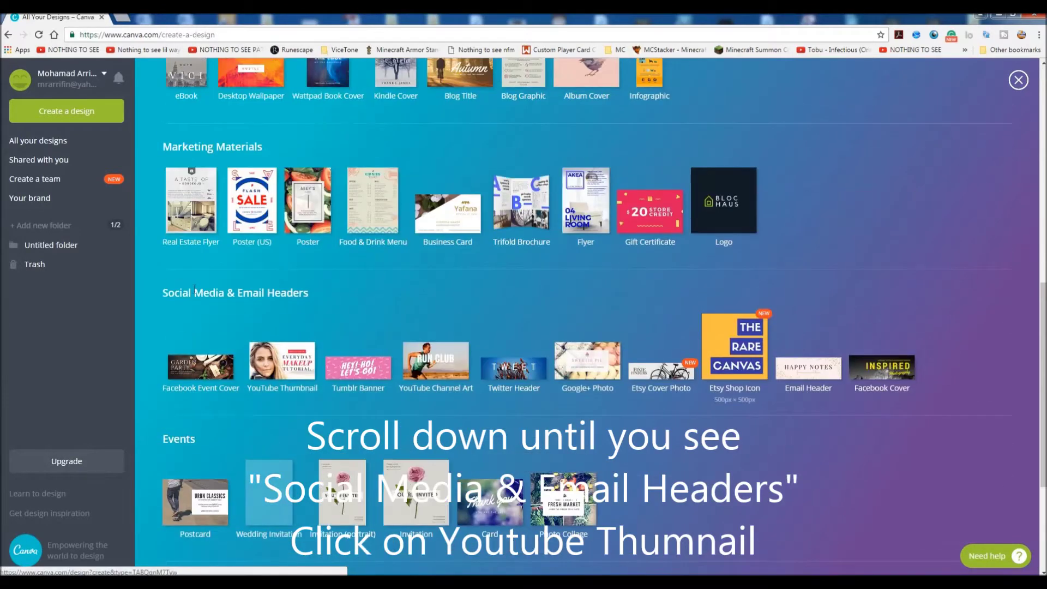
left_click_drag(381, 297, 380, 302)
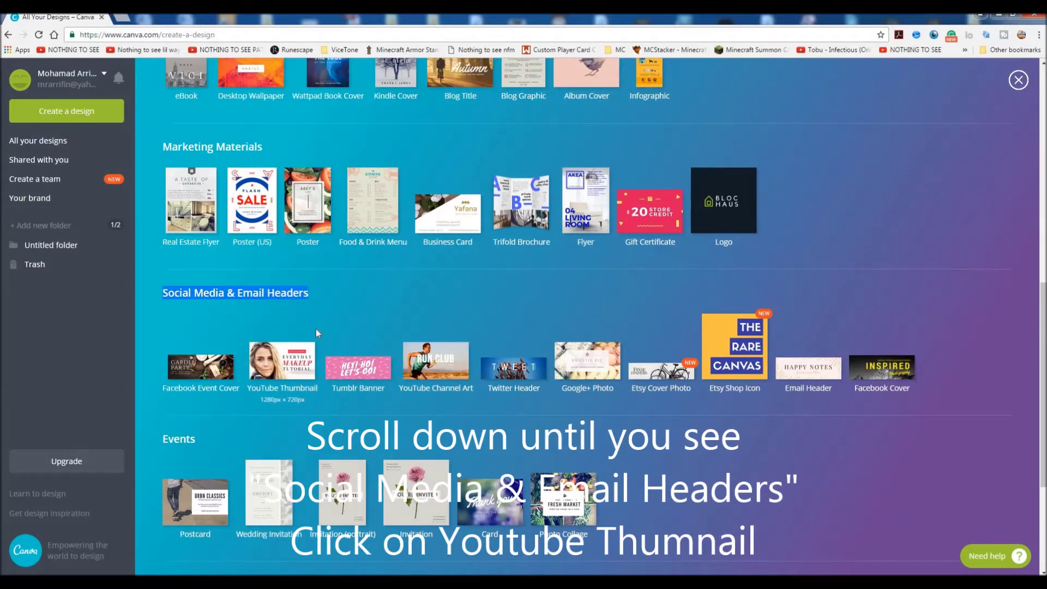
left_click(281, 376)
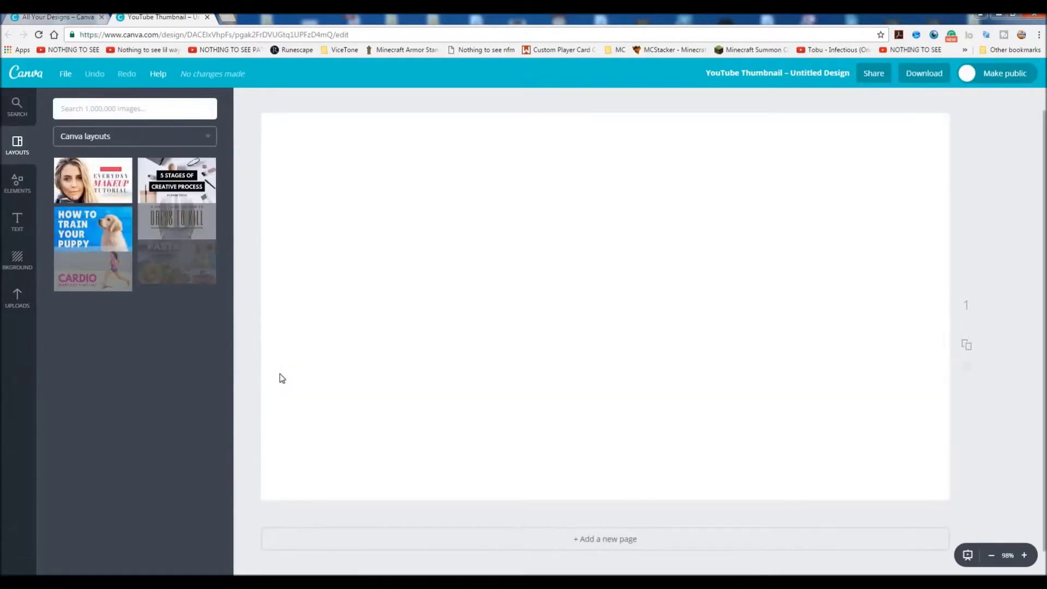
Step: Browse the Uploads, Text, Elements, Background and Layouts sidebar panels
left_click(28, 305)
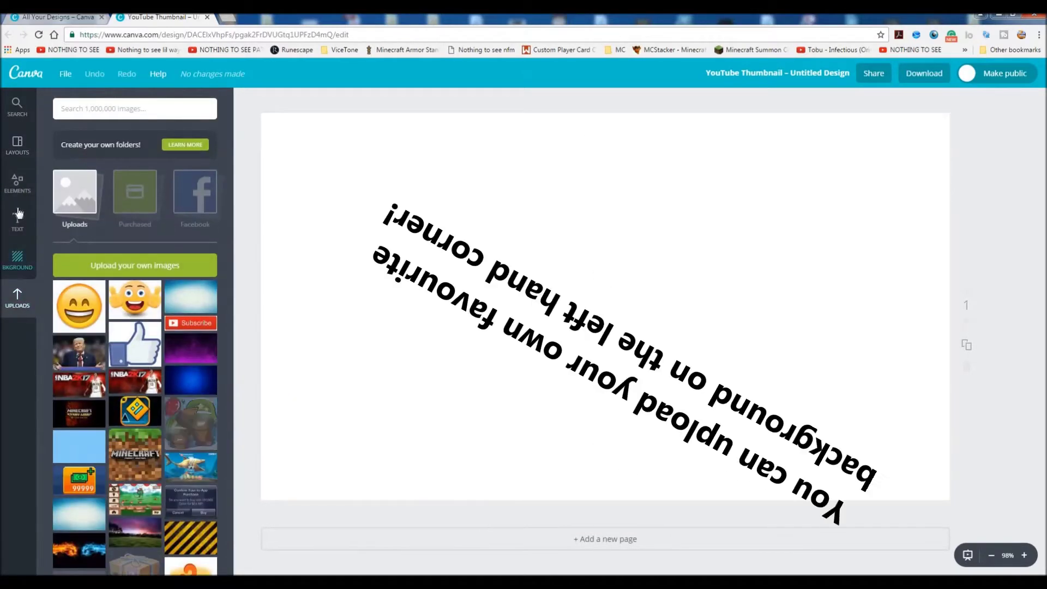
left_click(18, 221)
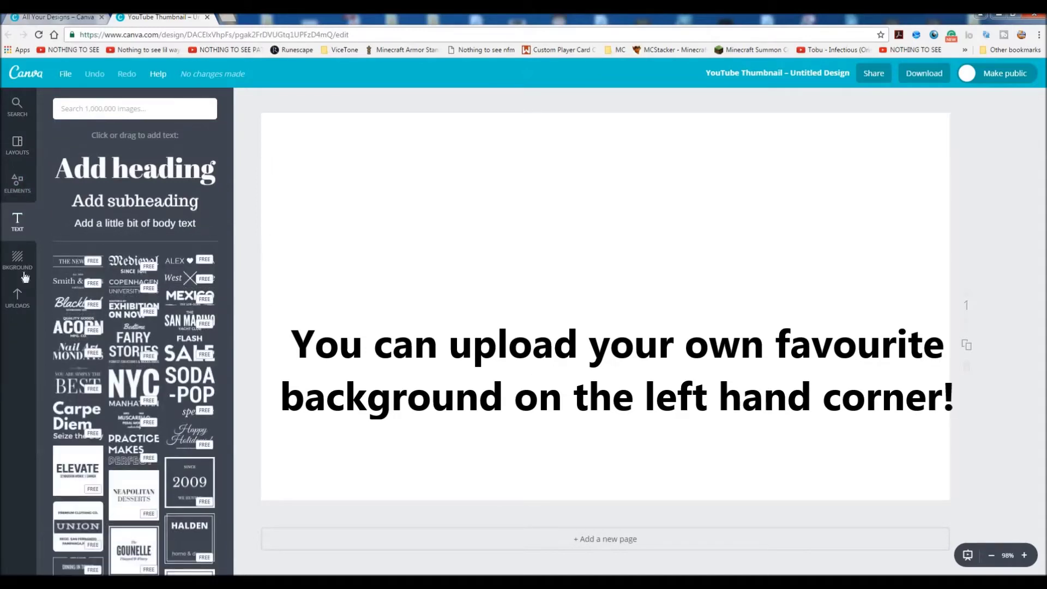
left_click(21, 305)
left_click(18, 221)
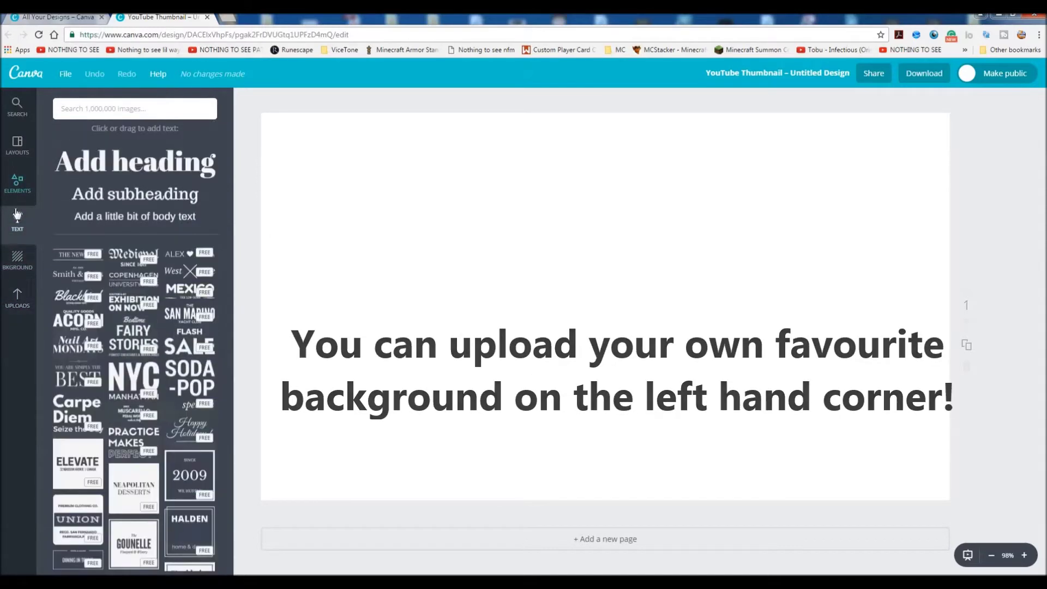
left_click(18, 183)
left_click(16, 258)
left_click(17, 145)
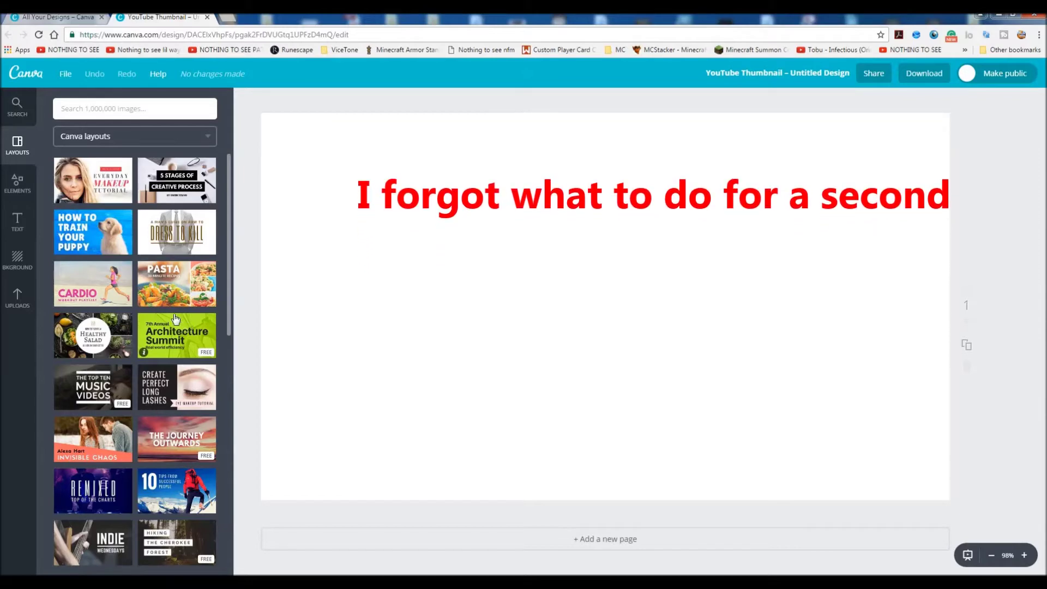
Step: Show Uploads again and begin a 'background' web search in a new Chrome tab
left_click(18, 299)
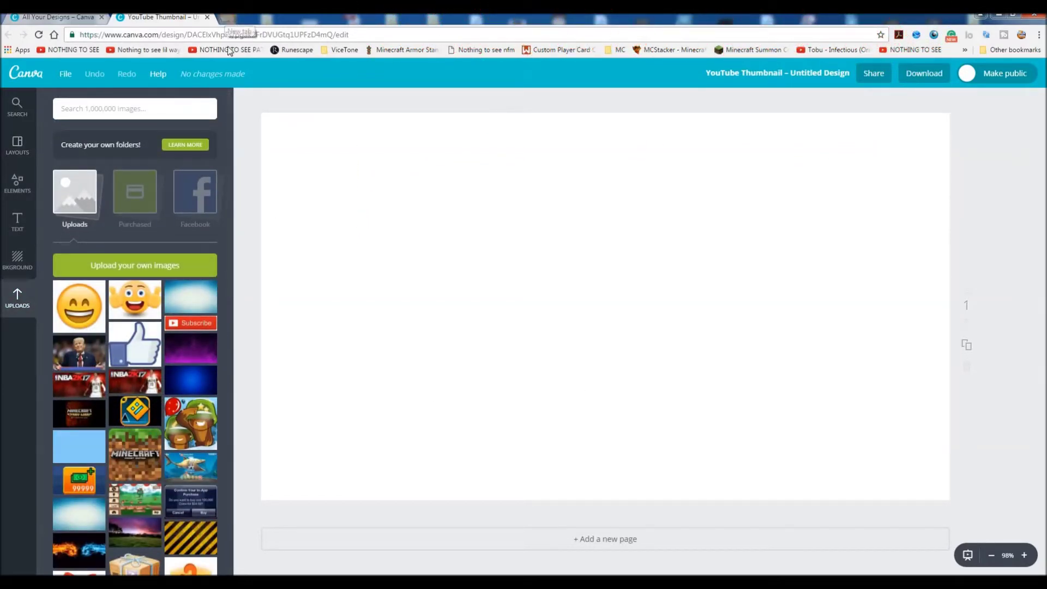
left_click(224, 17)
type("background \\")
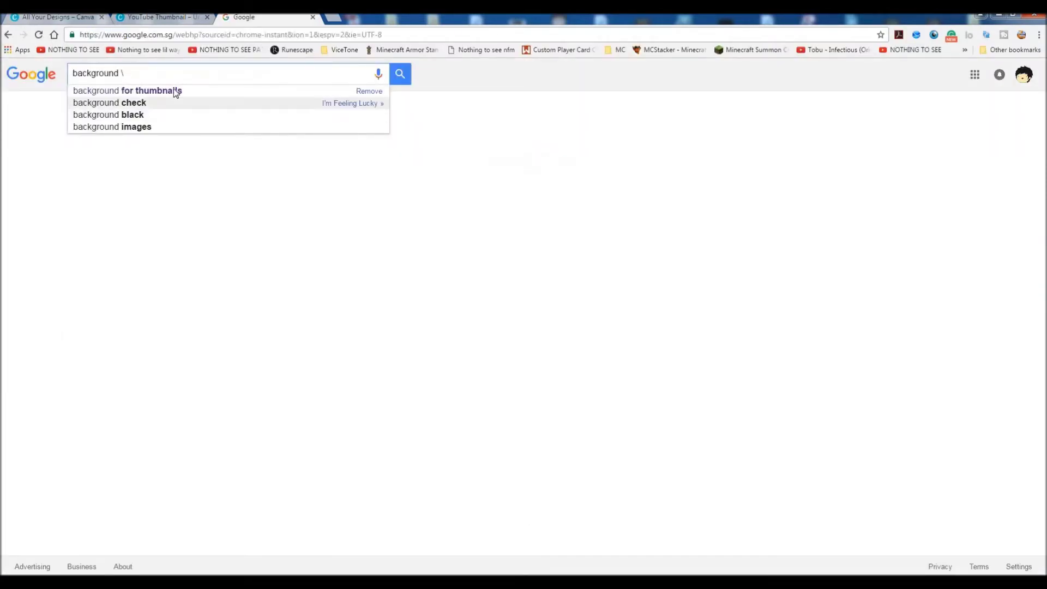
Step: Save the cyan sunburst from a 'background for thumbnails' image search as maxresdefault(8).jpg
left_click(174, 90)
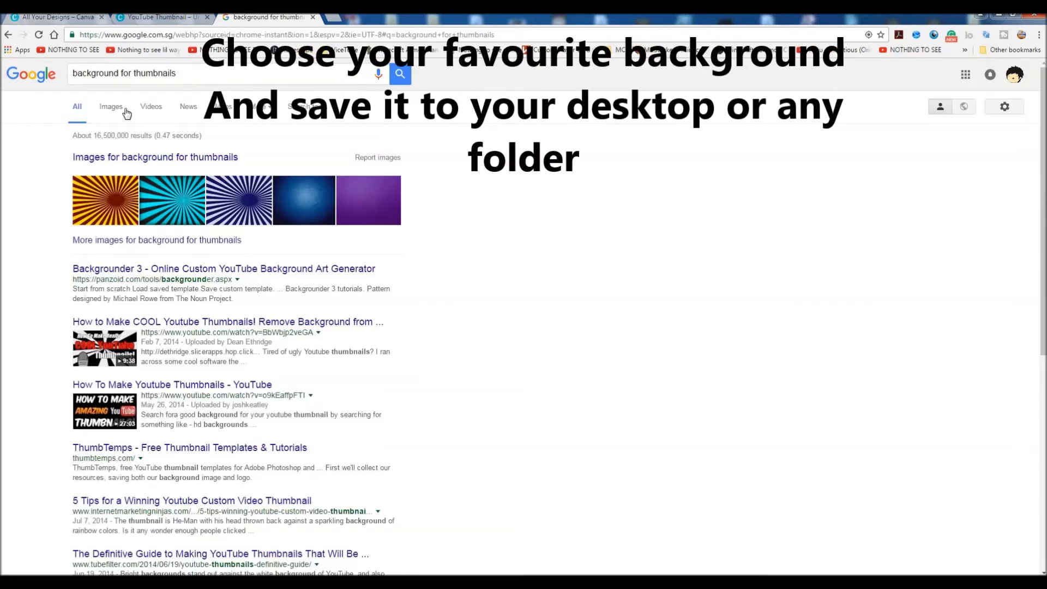
left_click(112, 107)
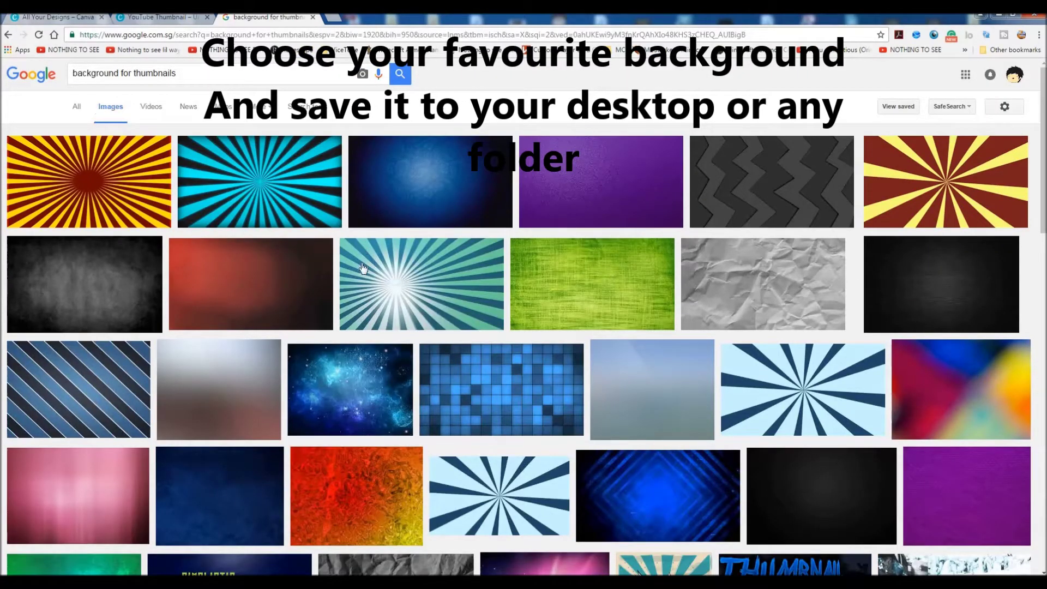
left_click(244, 216)
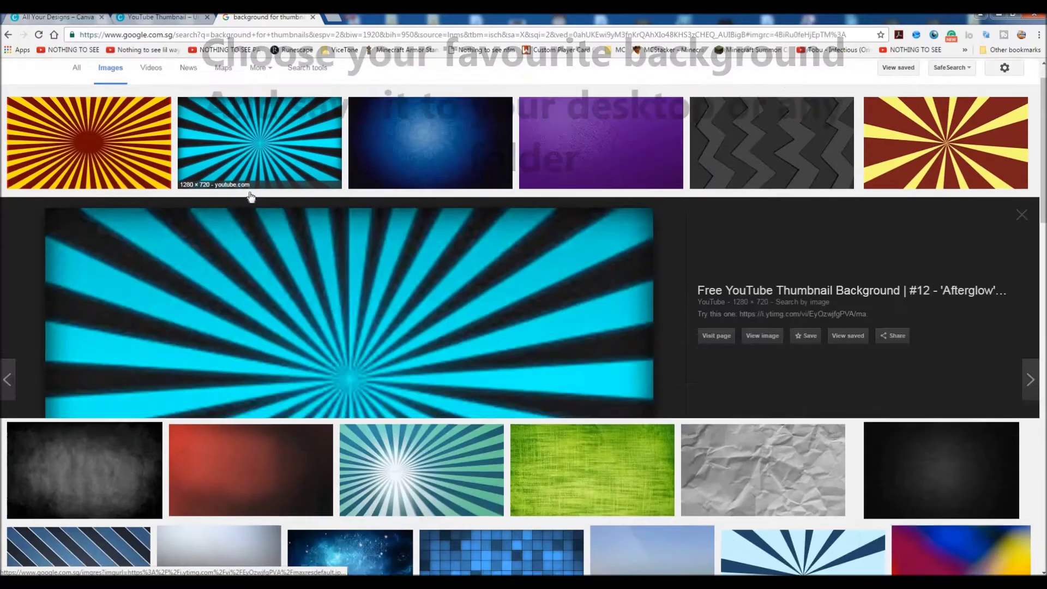
right_click(371, 336)
left_click(404, 431)
key("Return")
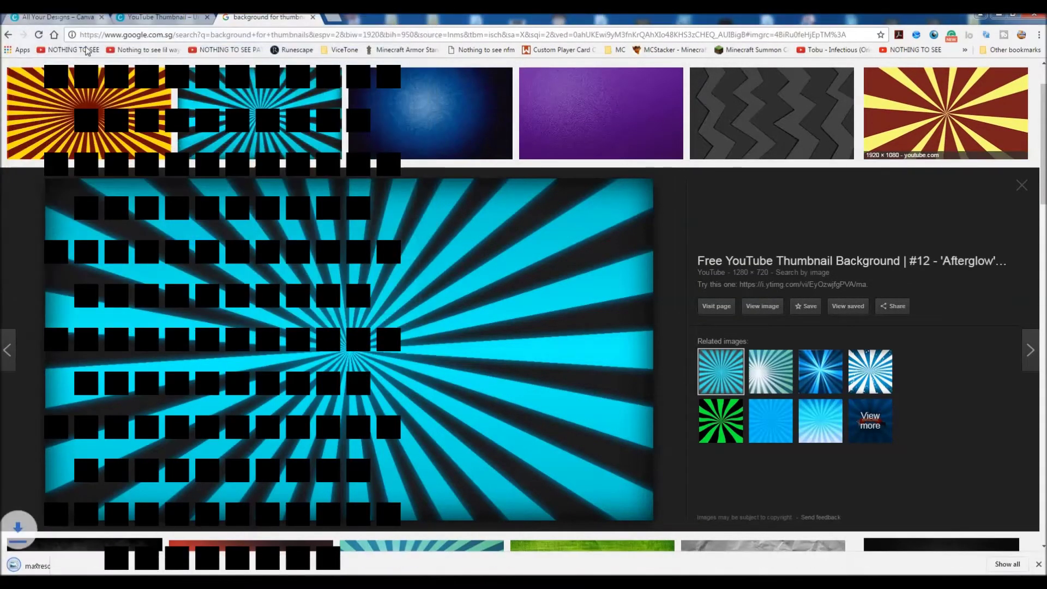
key("ctrl+shift+Tab")
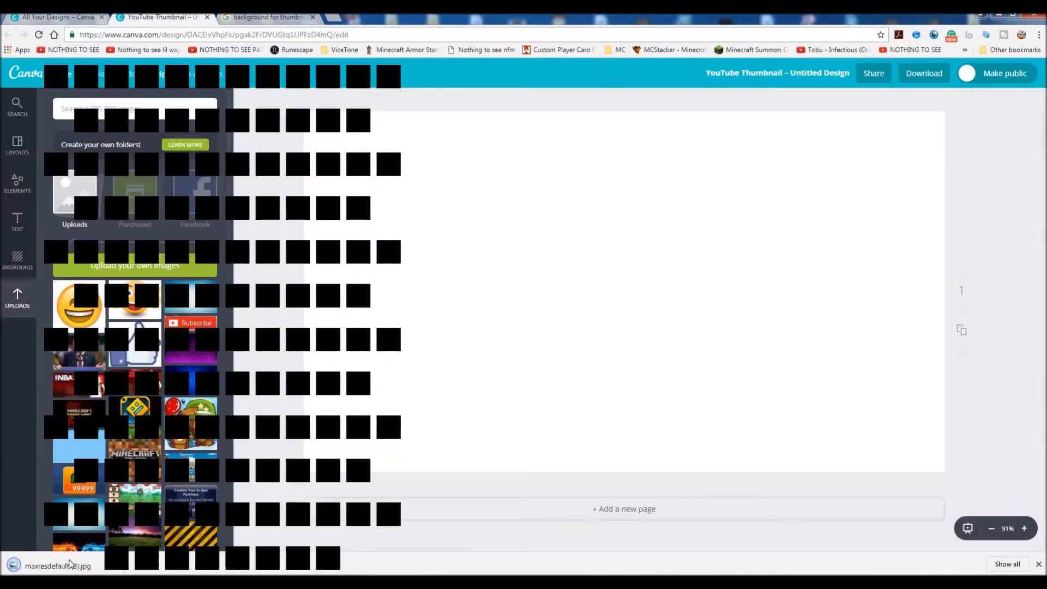
Step: Upload the sunburst jpg and stretch it across the whole canvas
left_click_drag(70, 563, 105, 326)
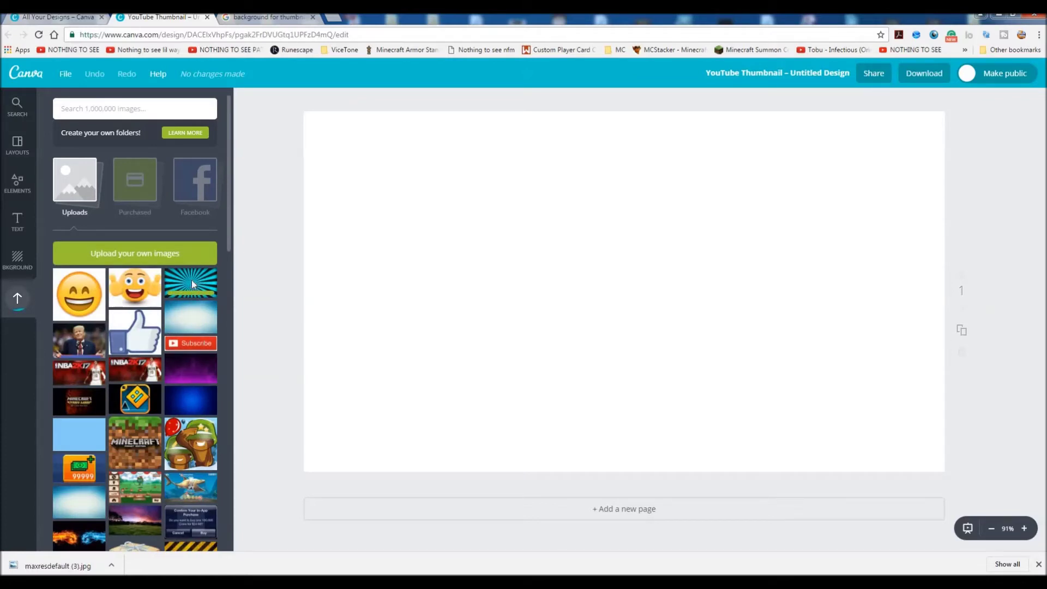
mouse_move(413, 151)
left_mouse_down()
mouse_move(324, 127)
mouse_move(260, 87)
left_mouse_up()
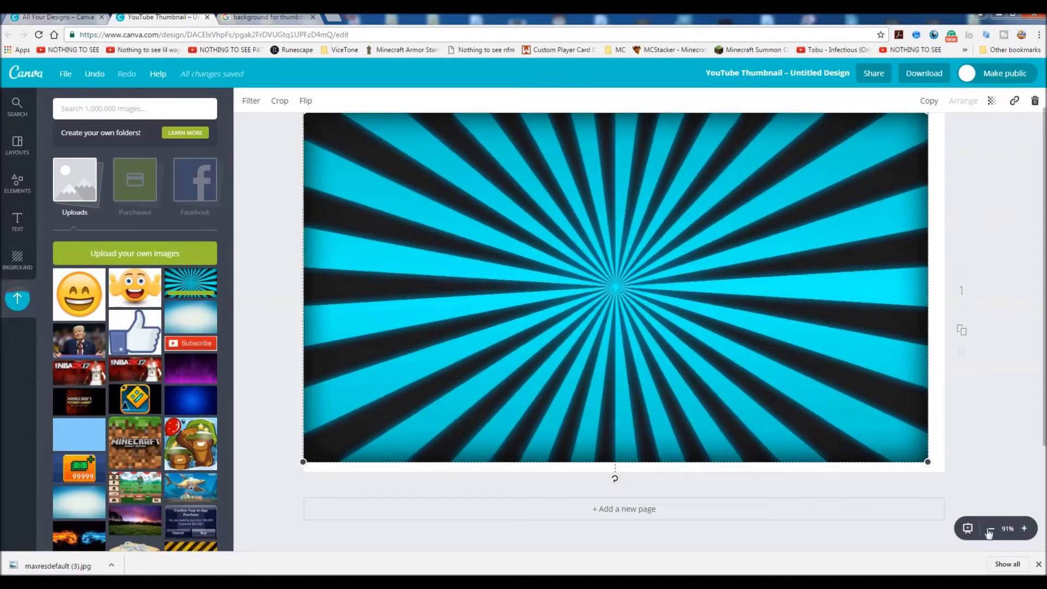
left_click_drag(970, 479, 966, 483)
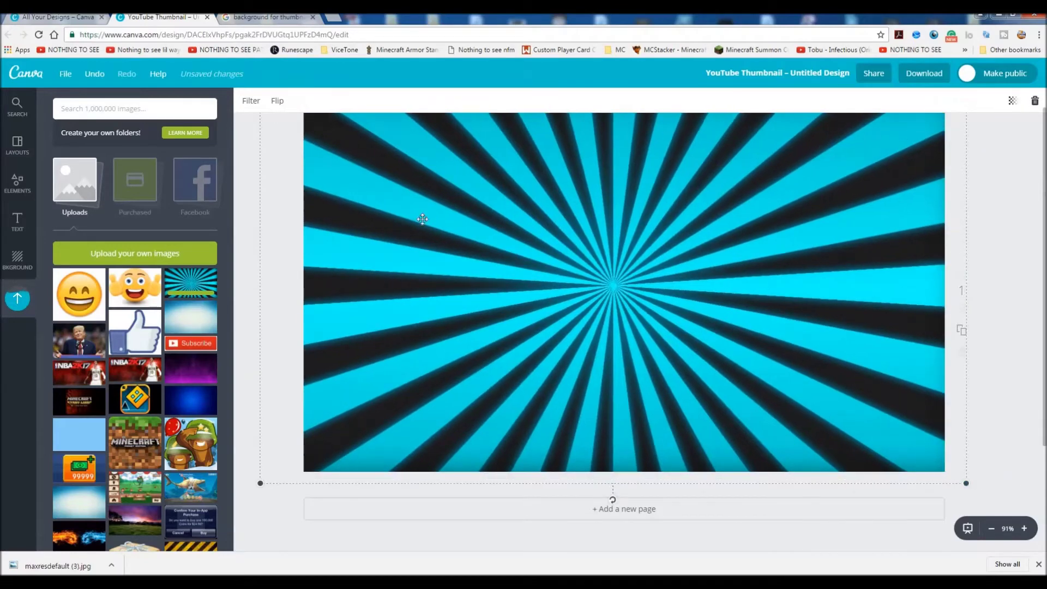
Step: Add a subheading, delete it, and place a heading text box at the centre
left_click(17, 221)
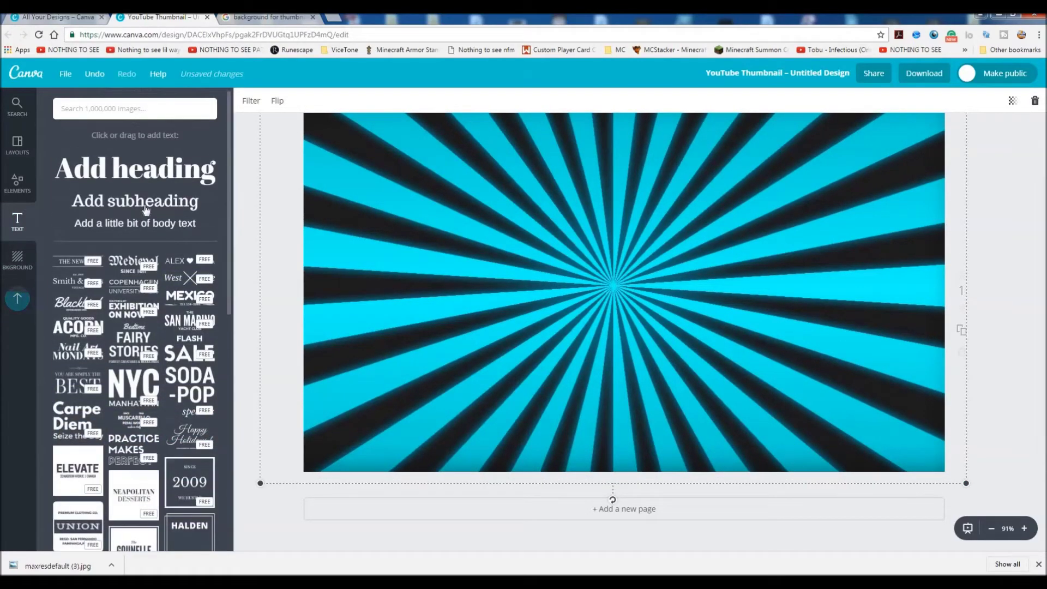
left_click_drag(136, 201, 581, 290)
key("Delete")
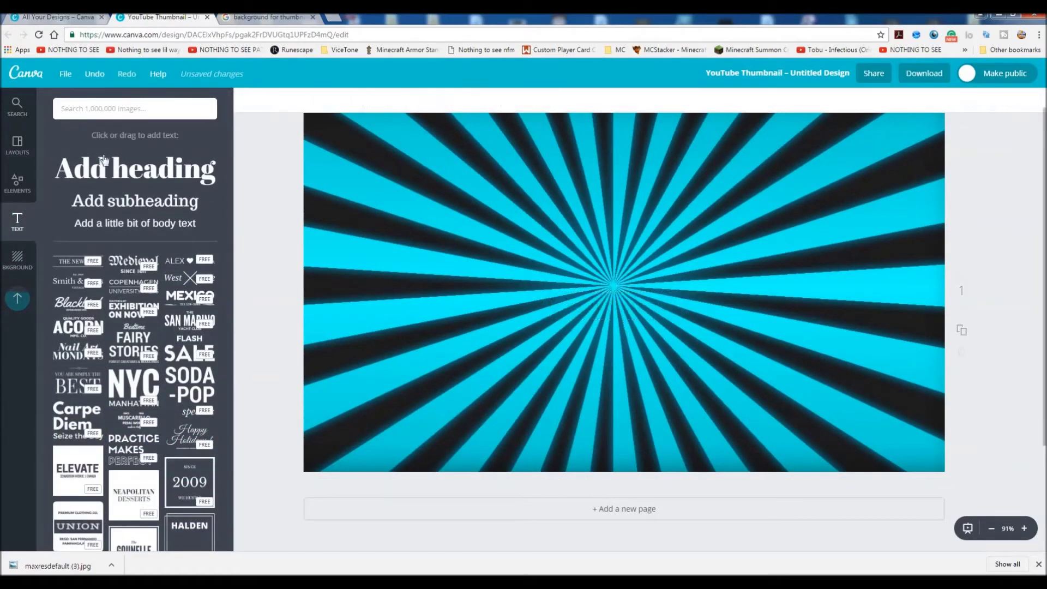
left_click_drag(105, 161, 628, 285)
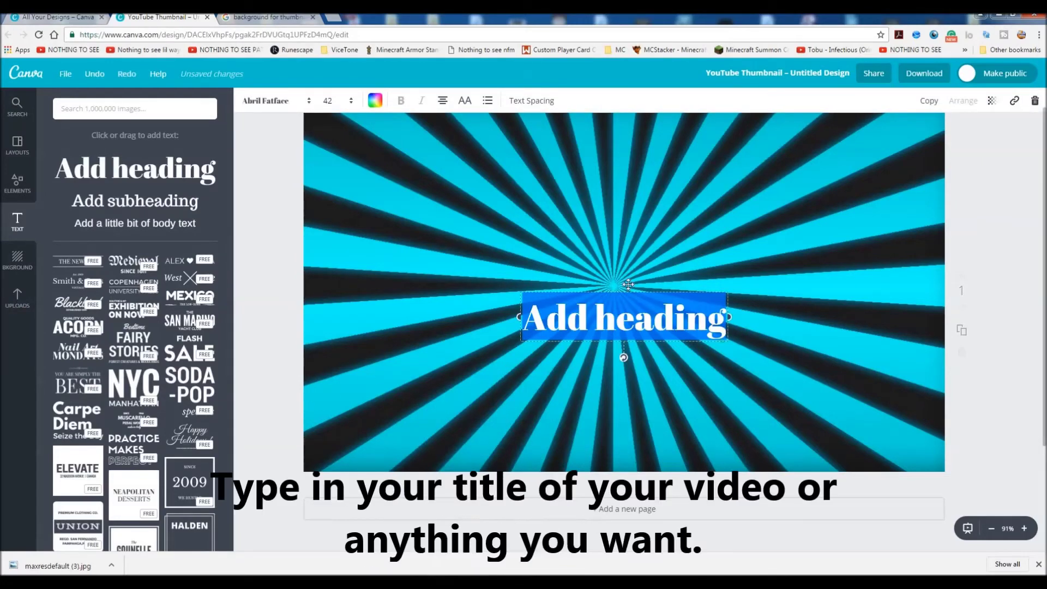
Step: Type the heading 'HOW TO MAKE FREE CHANNEL ART!' and select all of it
type("Free")
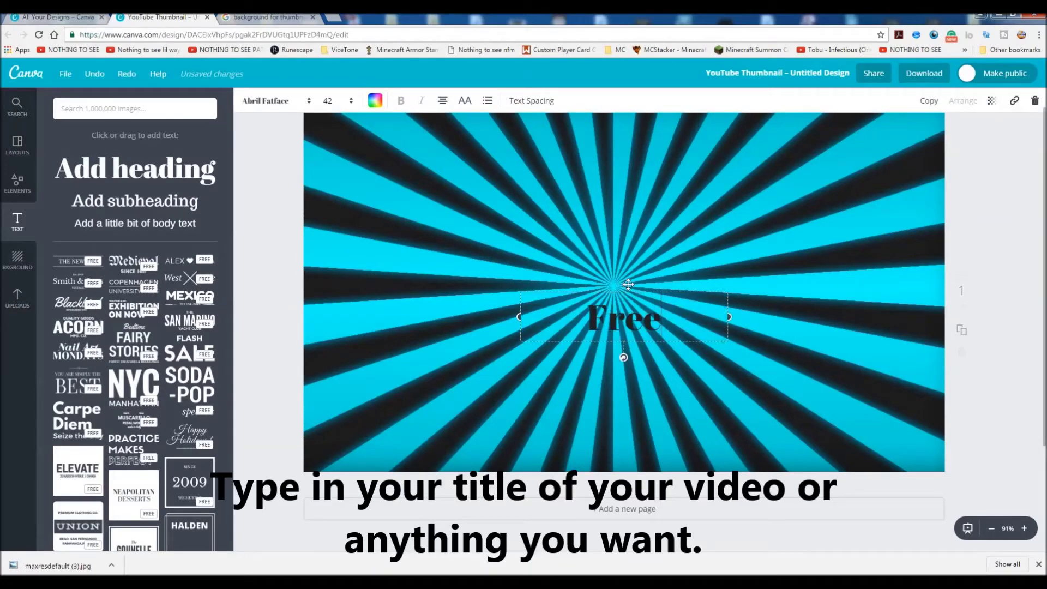
type("HOW TO MAKE FREE")
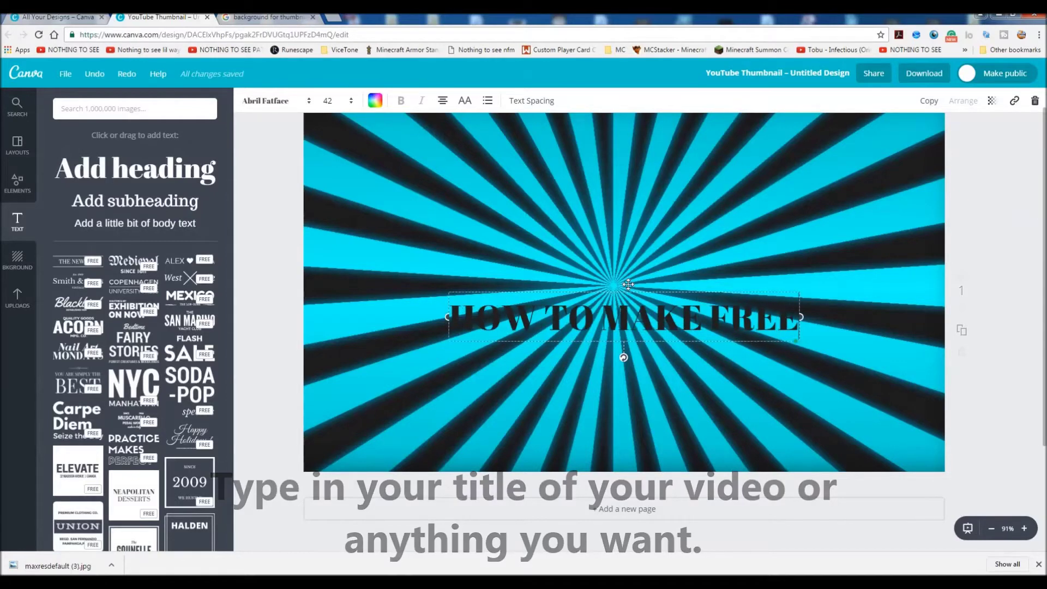
type(" CHANNEL ART")
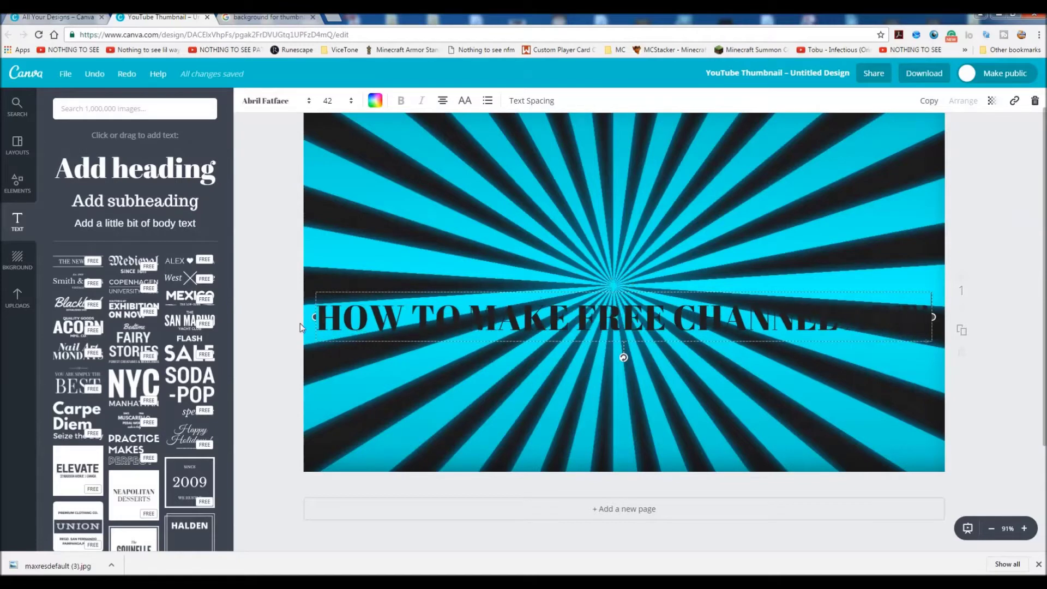
key("ctrl+a")
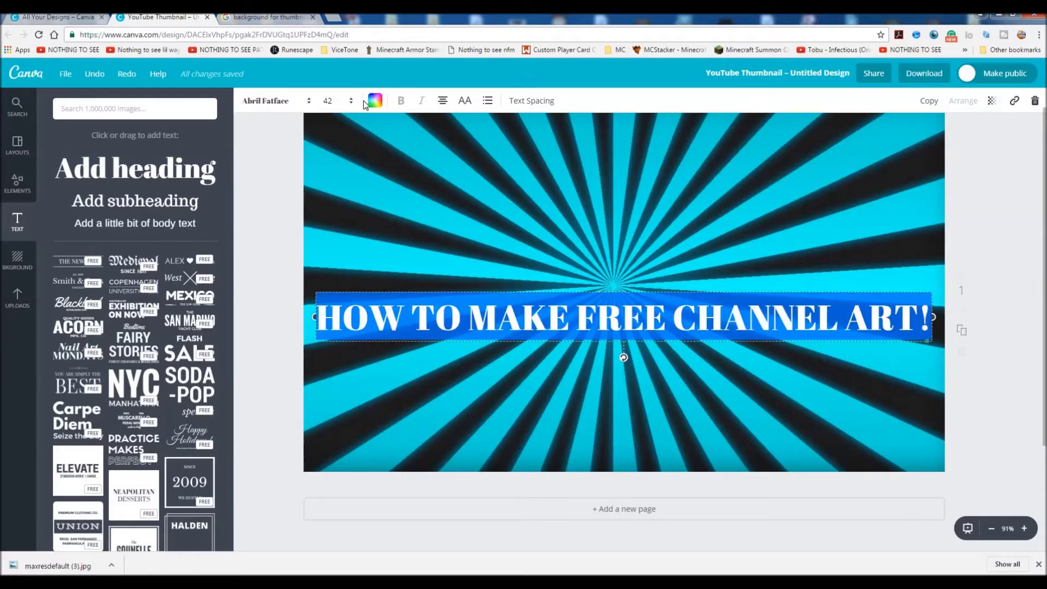
left_click(375, 101)
Step: Colour the heading custom yellow fff300 and set its font to Alfa Slab One
left_click(384, 155)
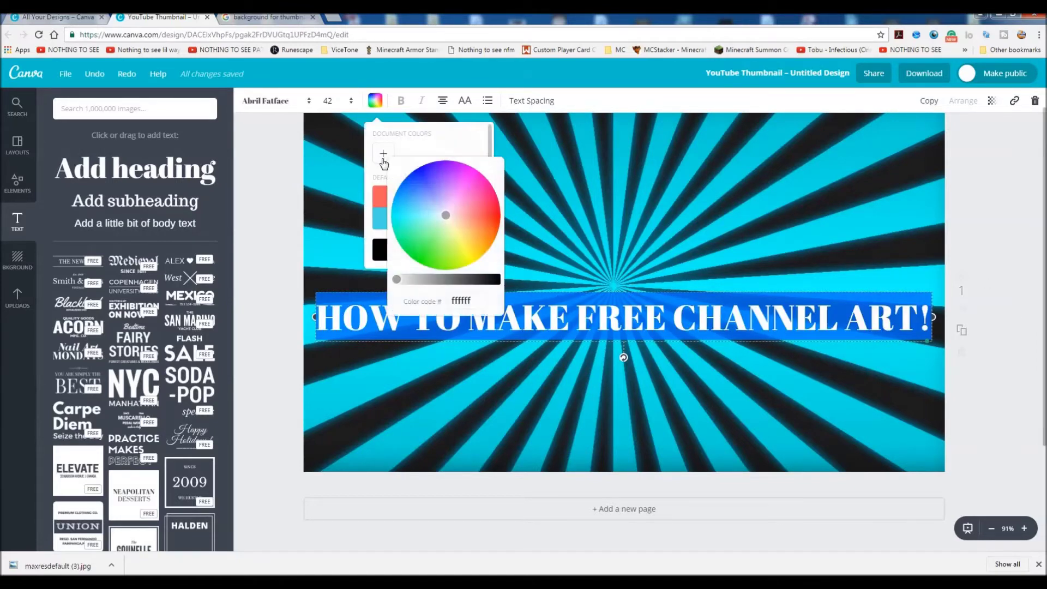
left_click(340, 310)
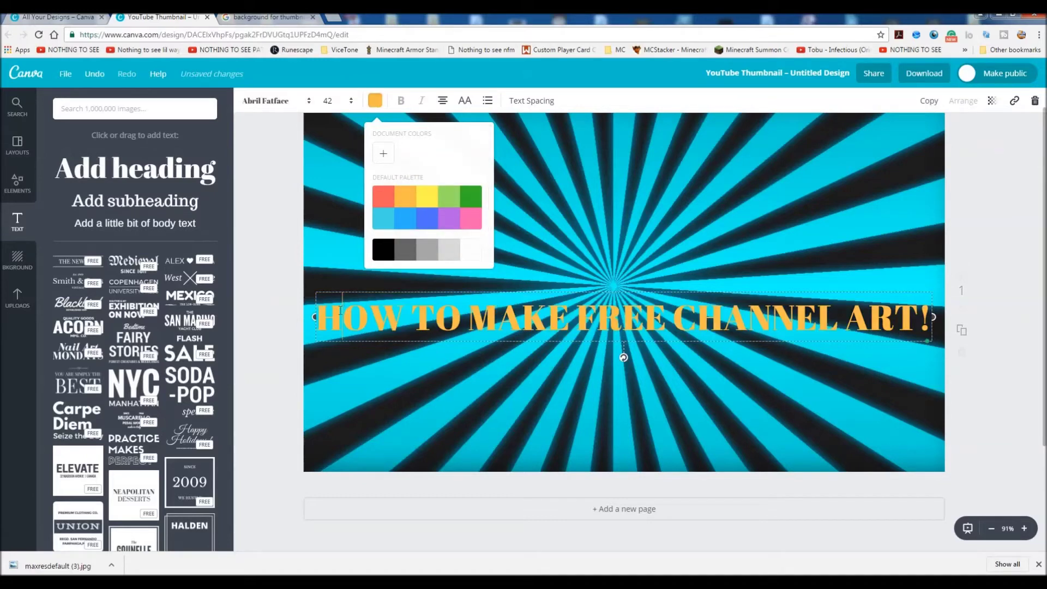
left_click_drag(406, 318, 329, 147)
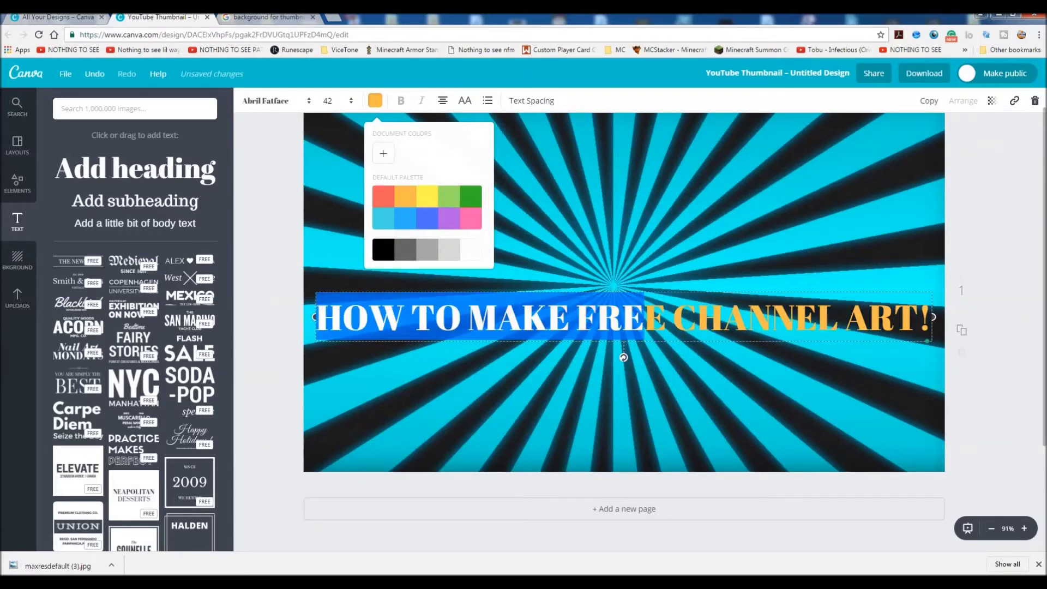
left_click(375, 101)
left_click(375, 100)
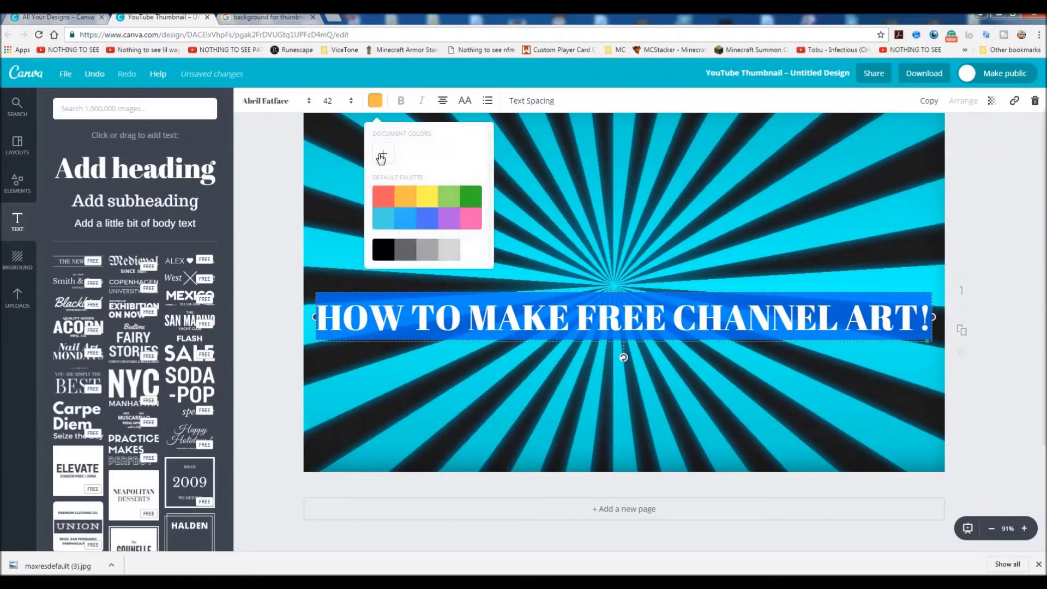
left_click(384, 153)
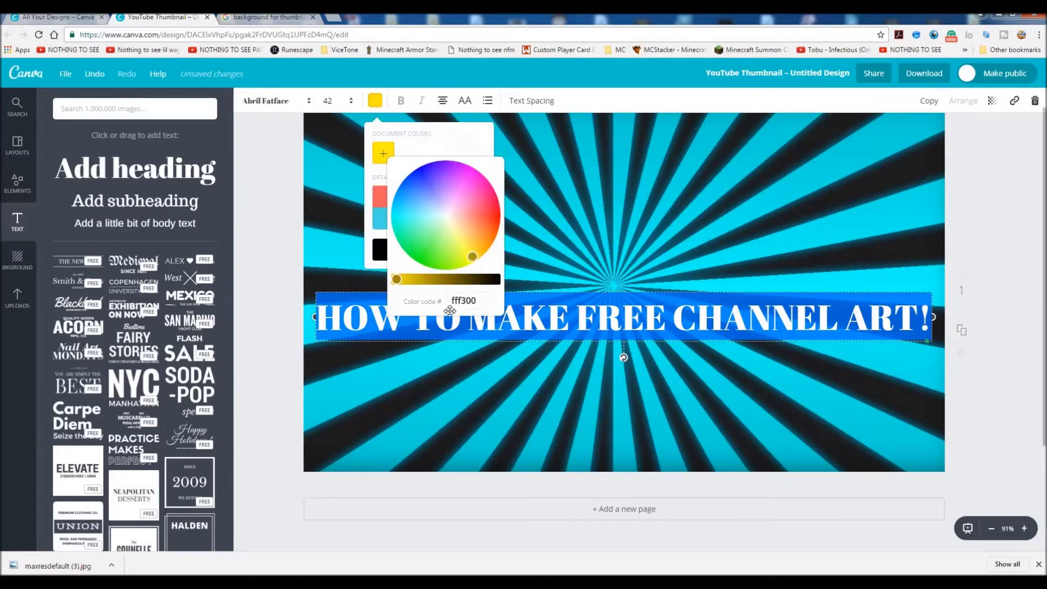
left_click(450, 310)
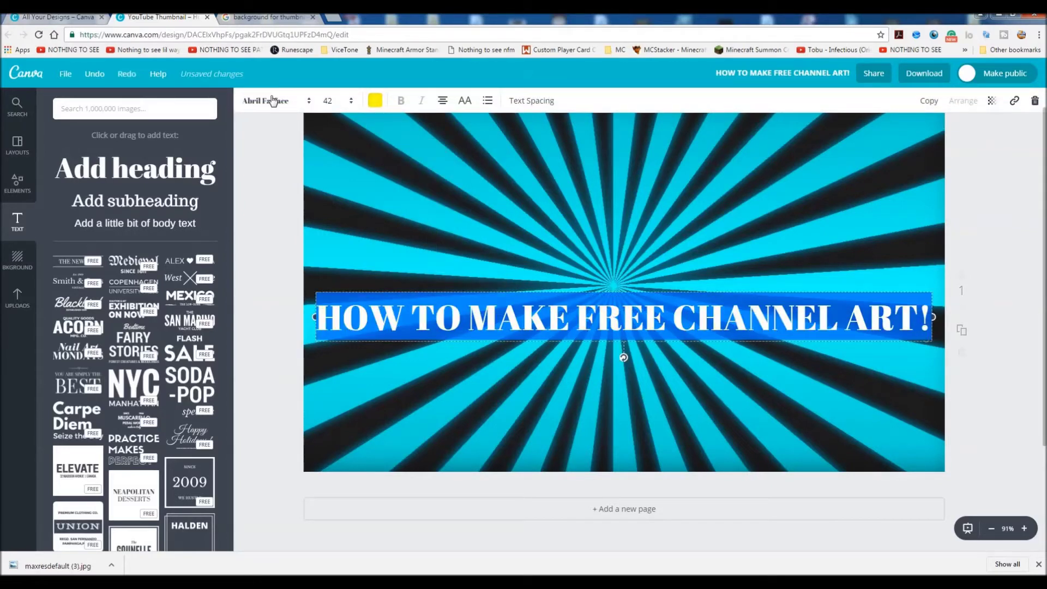
left_click(264, 101)
left_click(305, 271)
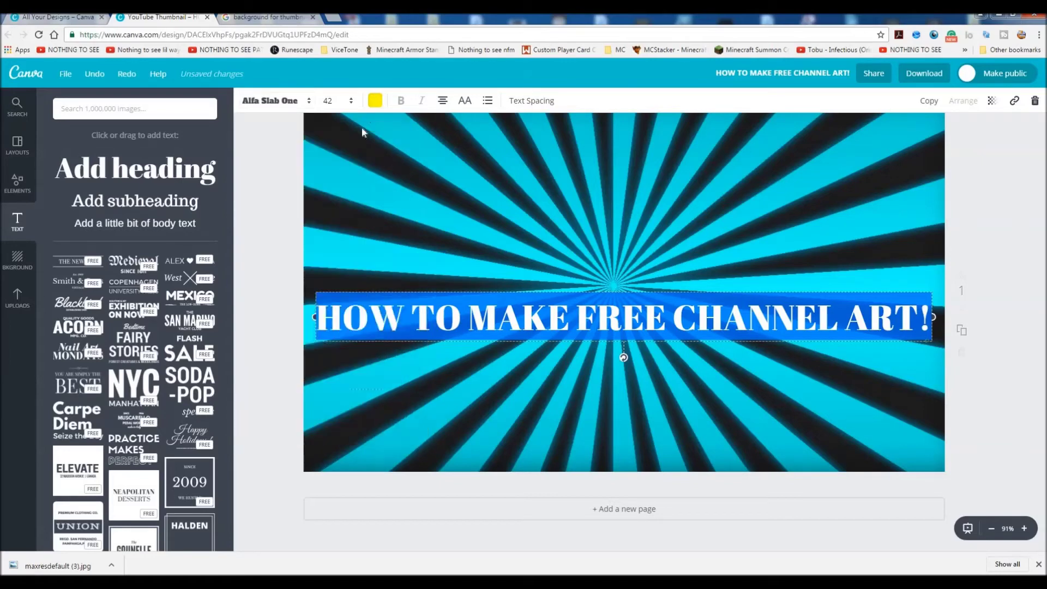
Step: Set the heading to size 72 and wrap it onto four lines at the thumbnail's top
left_click(350, 101)
left_click(330, 344)
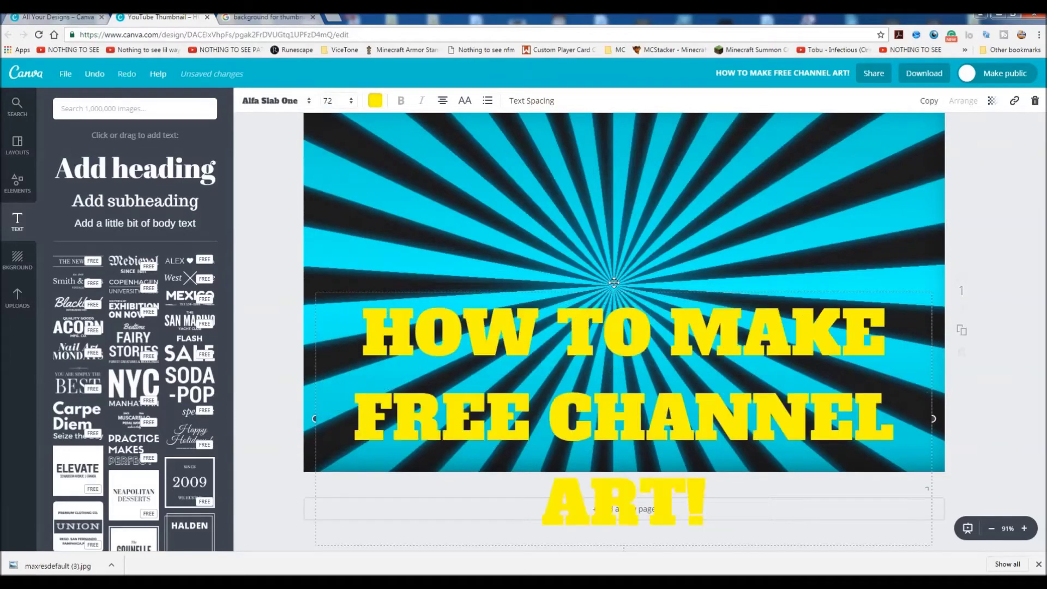
mouse_move(618, 219)
left_mouse_down()
mouse_move(789, 324)
mouse_move(798, 314)
left_mouse_up()
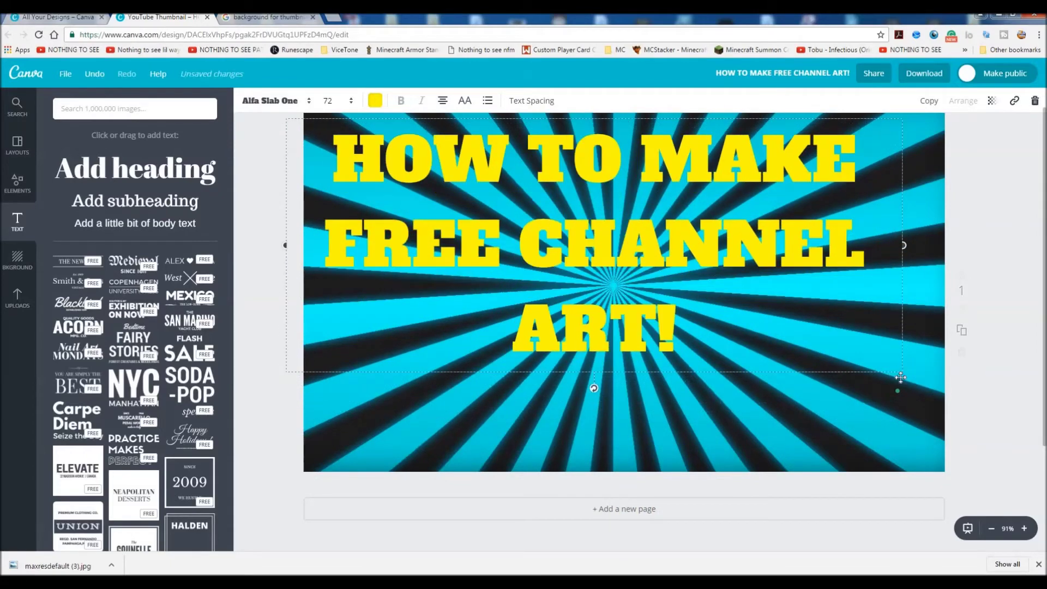
left_click_drag(904, 245, 739, 327)
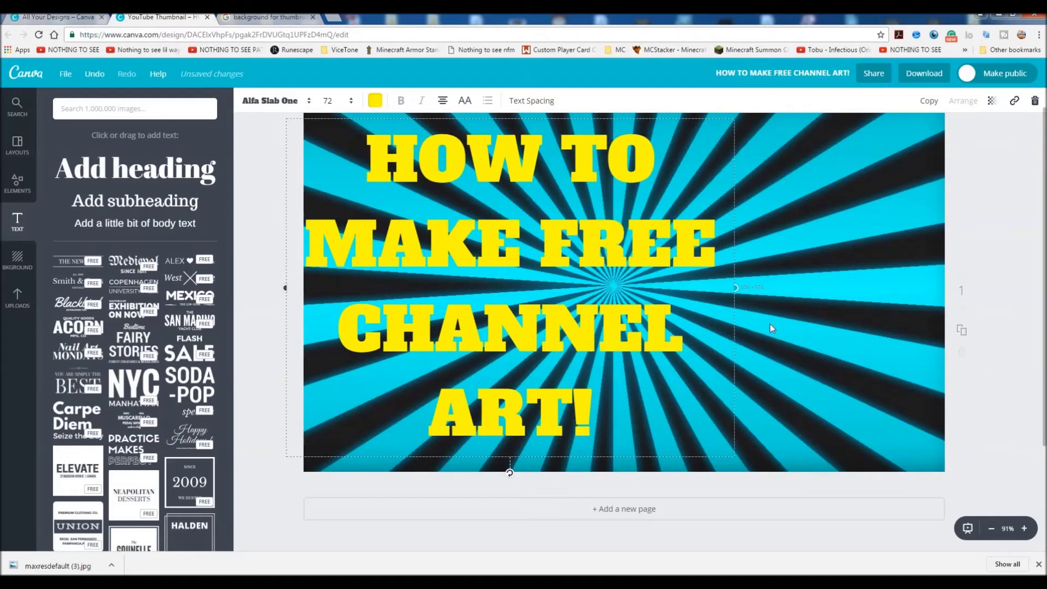
left_click(276, 144)
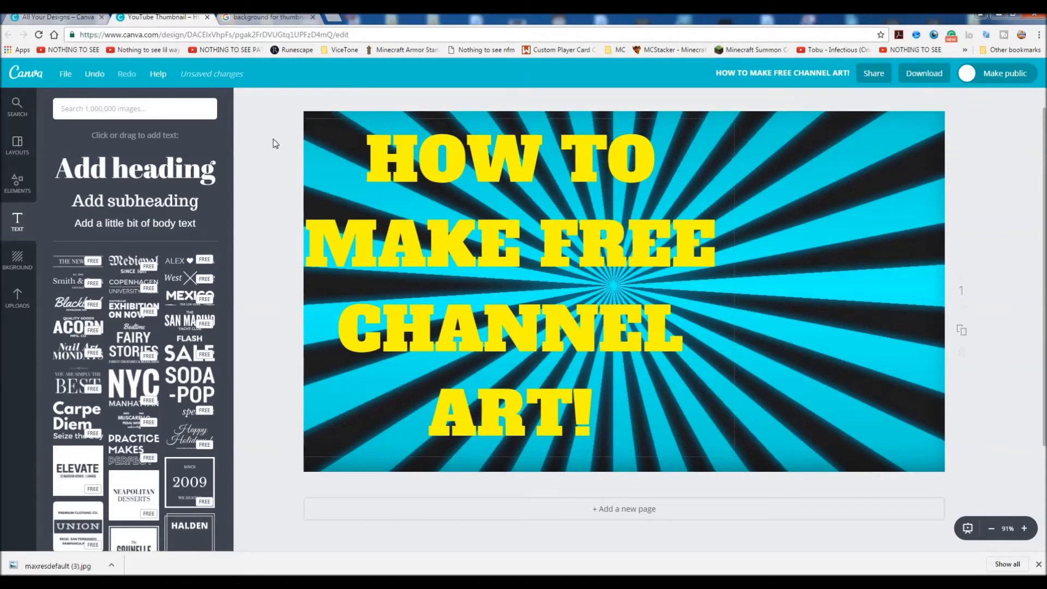
left_click(284, 24)
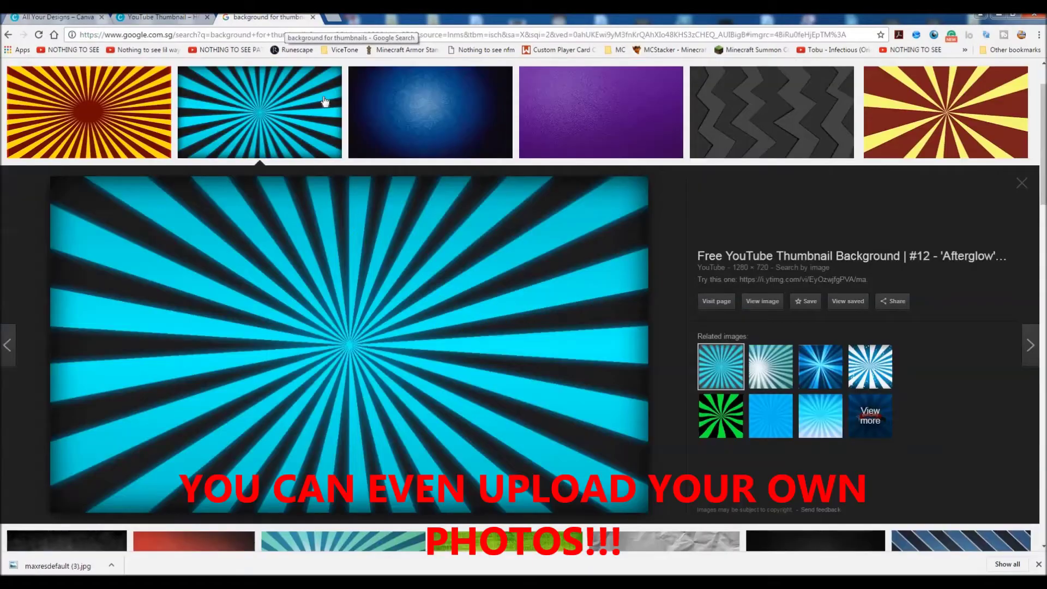
Step: Search Google Images for 'sticking tongue out emoji'
scroll(374, 103, "up", 2)
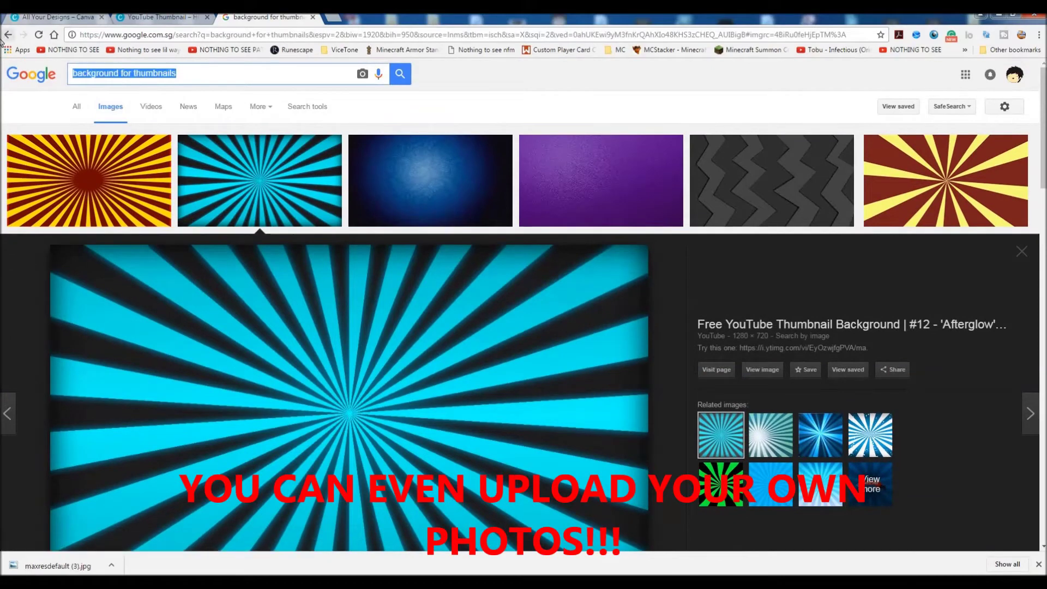
key("F12")
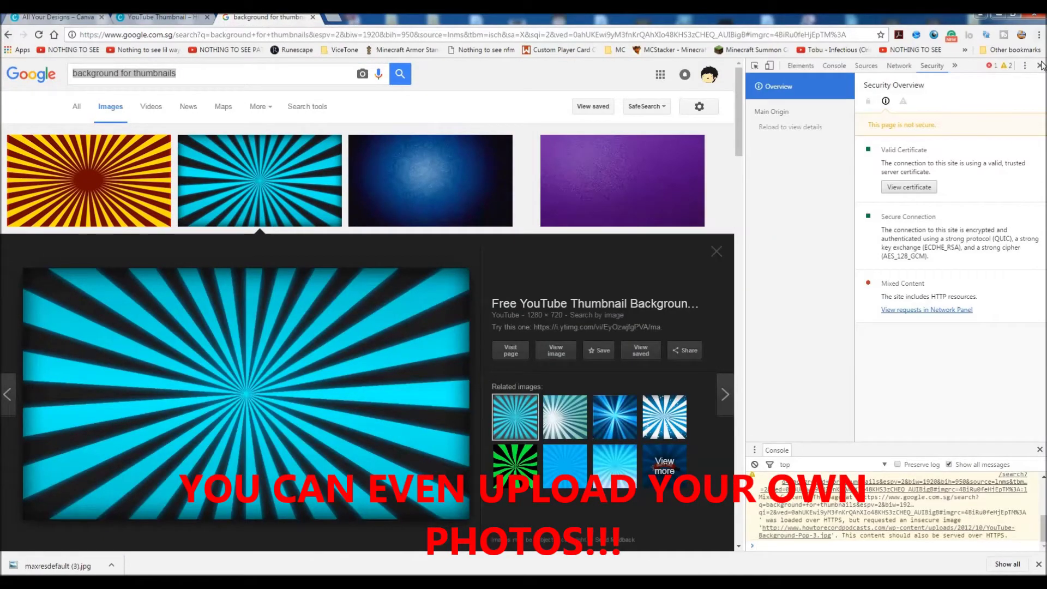
left_click(1040, 65)
type("sTICKING TO")
left_click(129, 103)
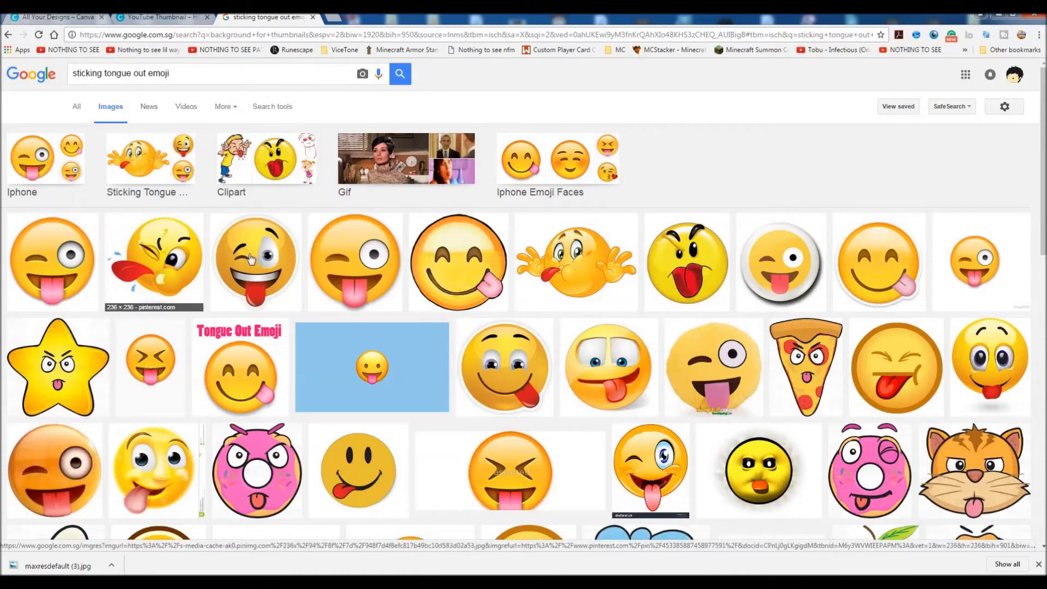
left_click(136, 21)
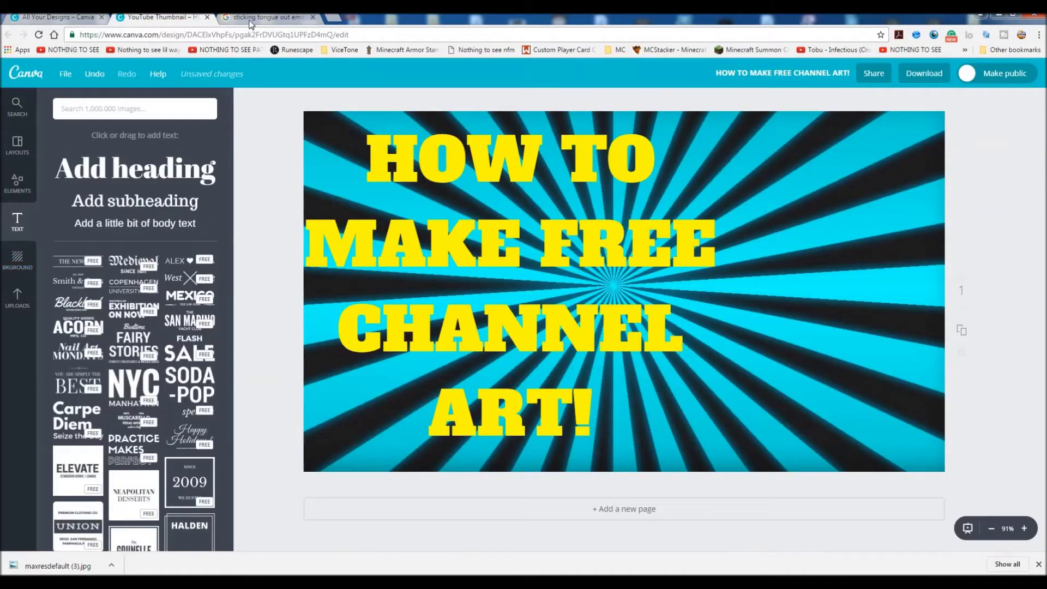
Step: Replace the image search with 'shocked emojiface'
left_click(264, 17)
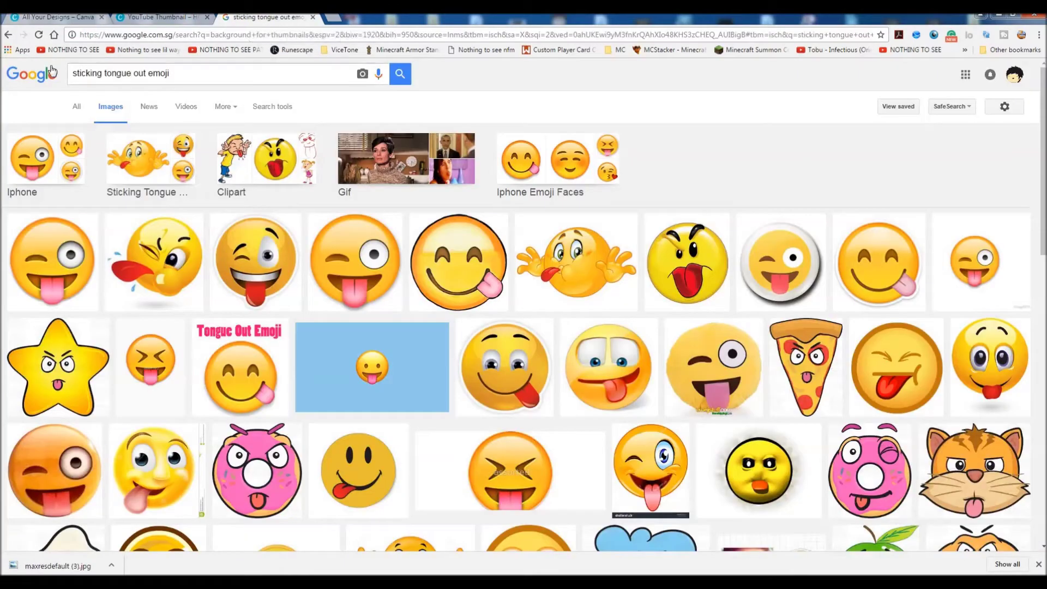
type("shocke")
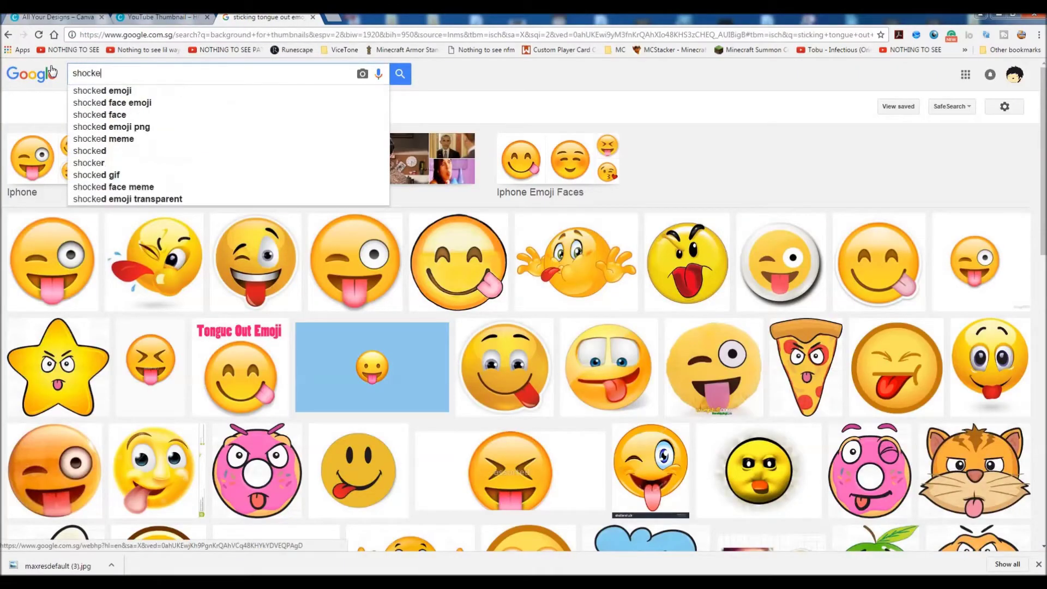
type("d emojiface")
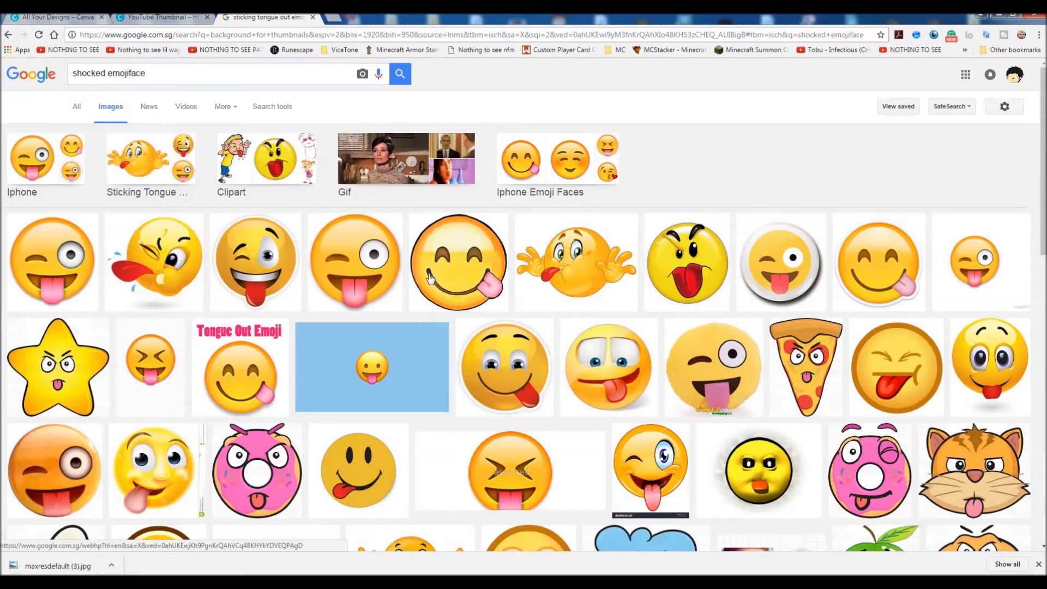
key("Return")
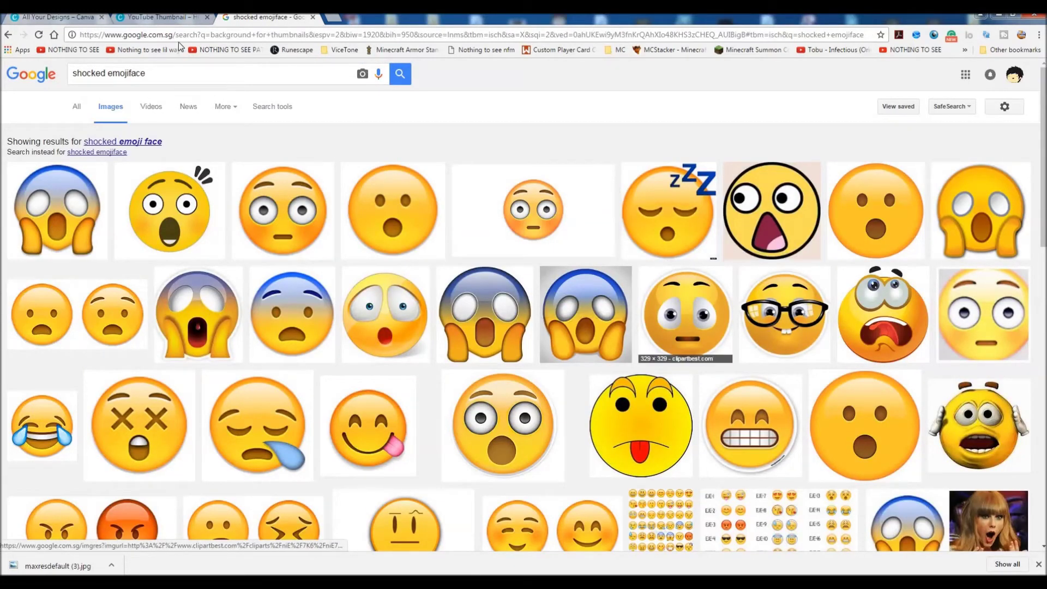
left_click(172, 18)
Step: Place the uploaded shocked-face emoji at the thumbnail's upper right
left_click(18, 298)
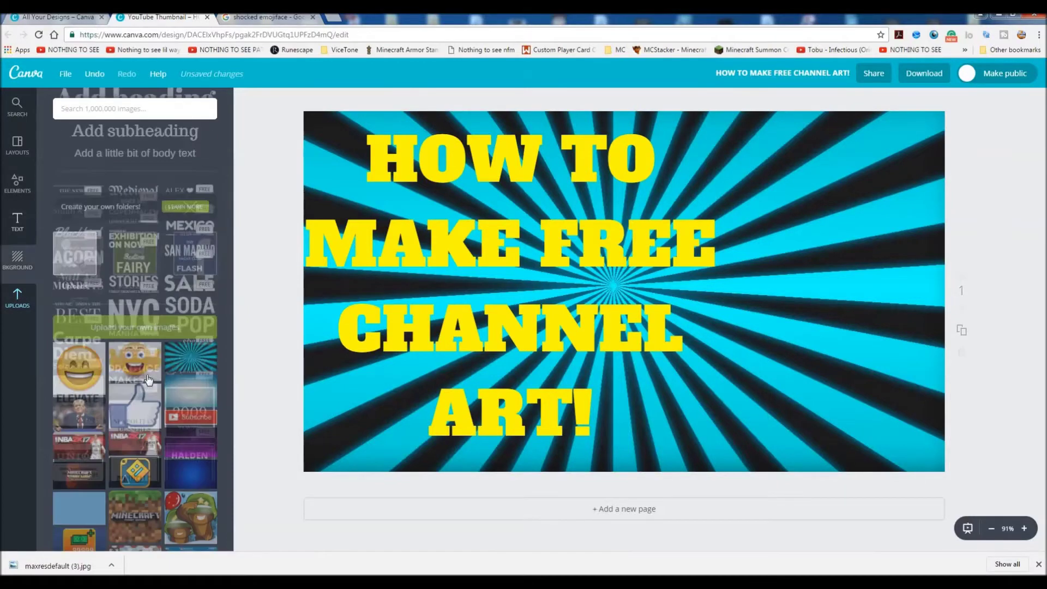
scroll(164, 382, "down", 5)
mouse_move(191, 436)
left_mouse_down()
mouse_move(621, 281)
mouse_move(847, 218)
mouse_move(861, 193)
left_mouse_up()
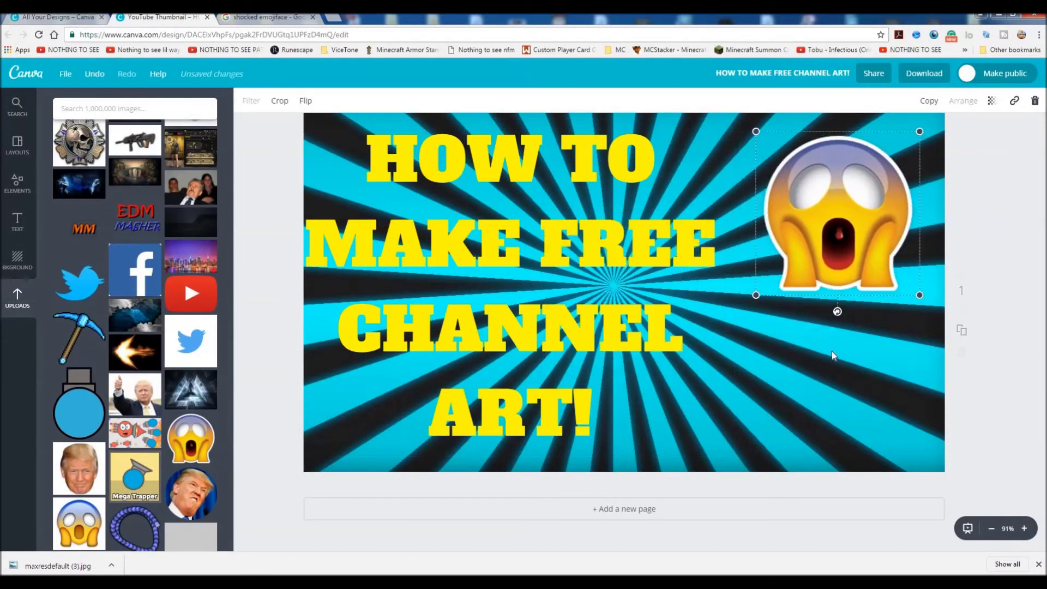
left_click(272, 306)
Step: Add the shocked-man reaction photo and enlarge it in the bottom-right corner
scroll(142, 262, "up", 5)
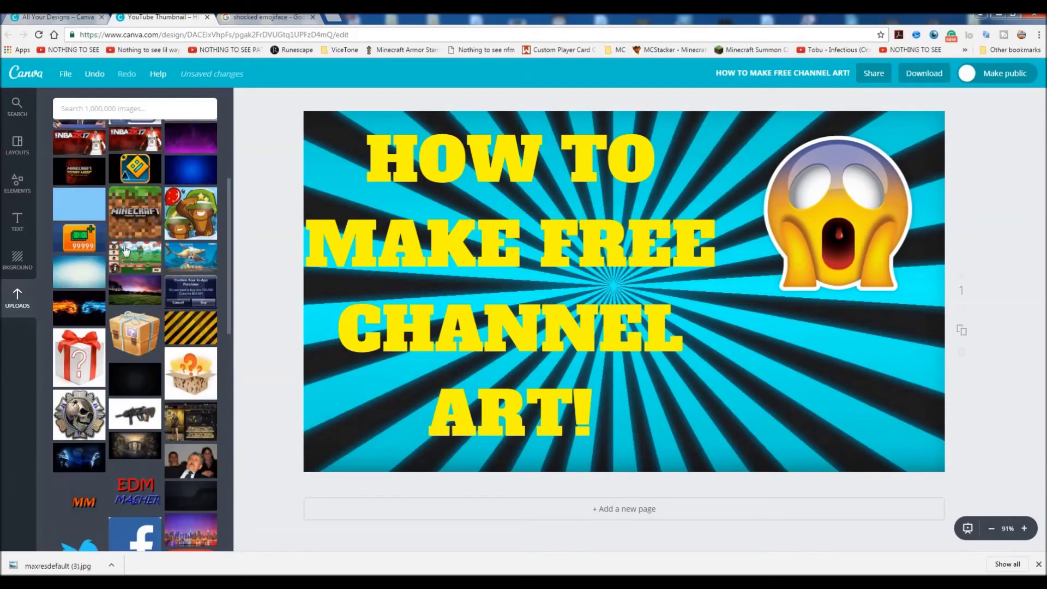
left_click_drag(435, 286, 484, 223)
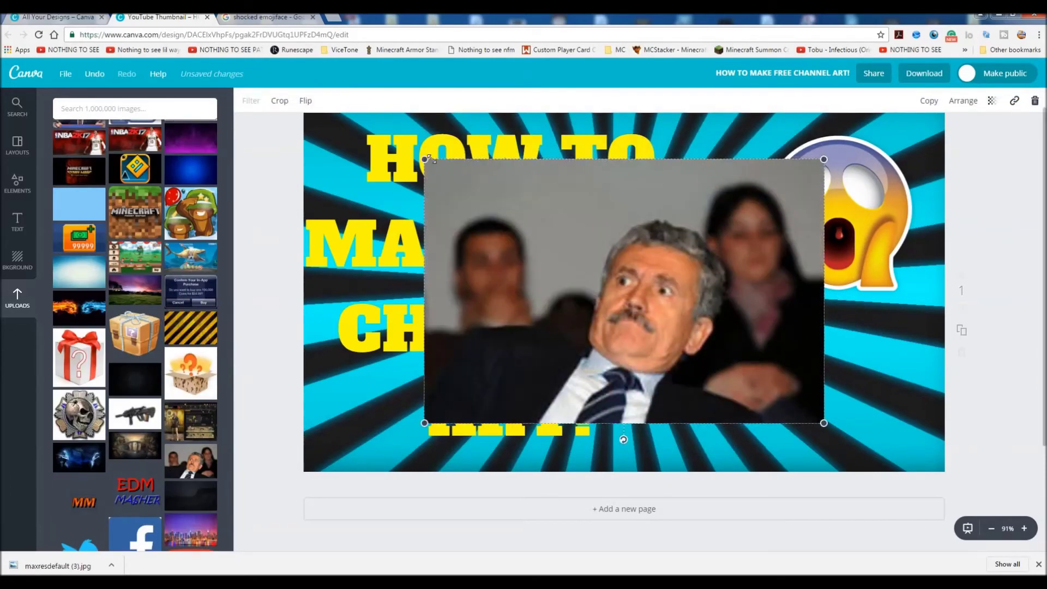
left_click_drag(424, 160, 746, 372)
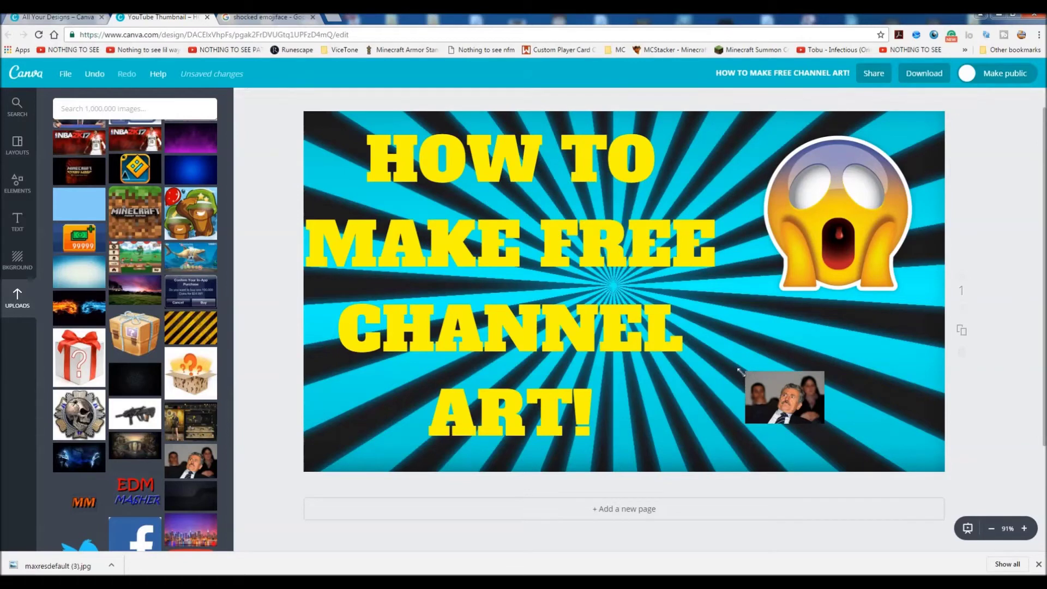
left_click_drag(870, 426, 956, 462)
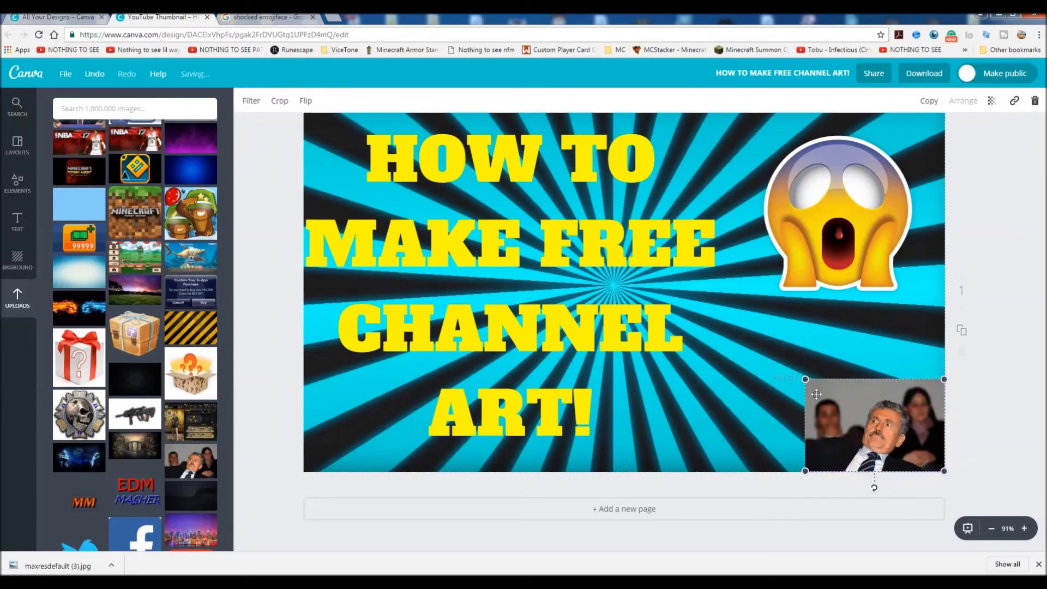
left_click_drag(805, 380, 735, 332)
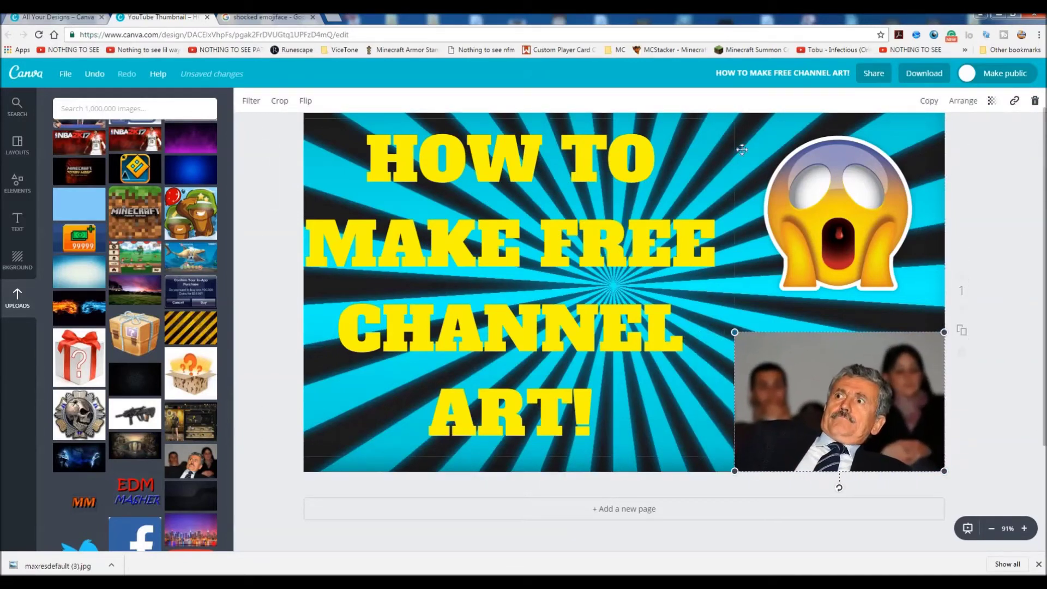
left_click(303, 226)
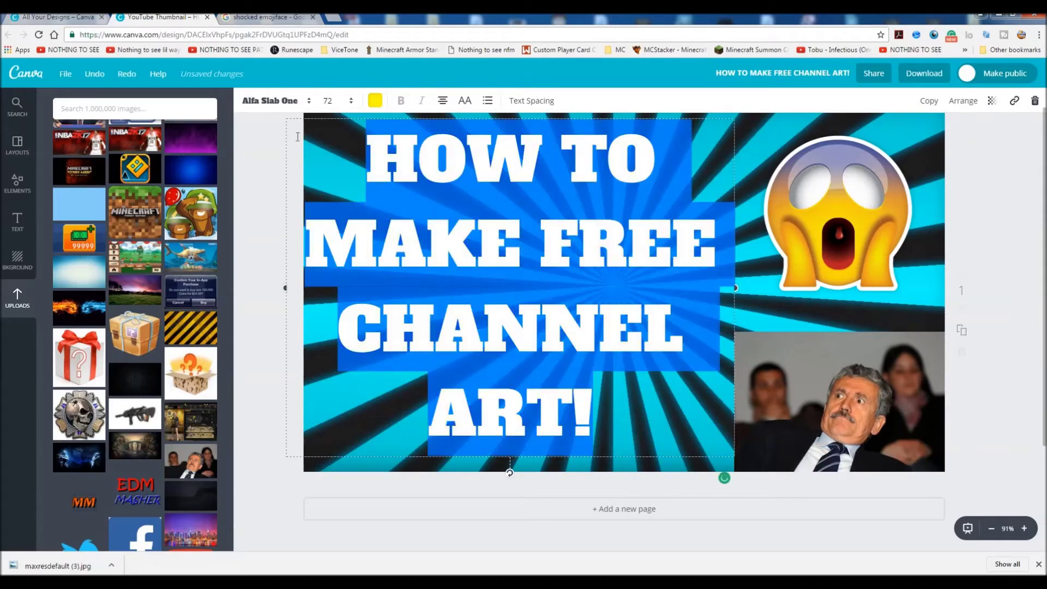
Step: Try the Amatic Small Caps font on the title text
left_click_drag(365, 136, 597, 434)
left_click(270, 100)
scroll(266, 252, "down", 3)
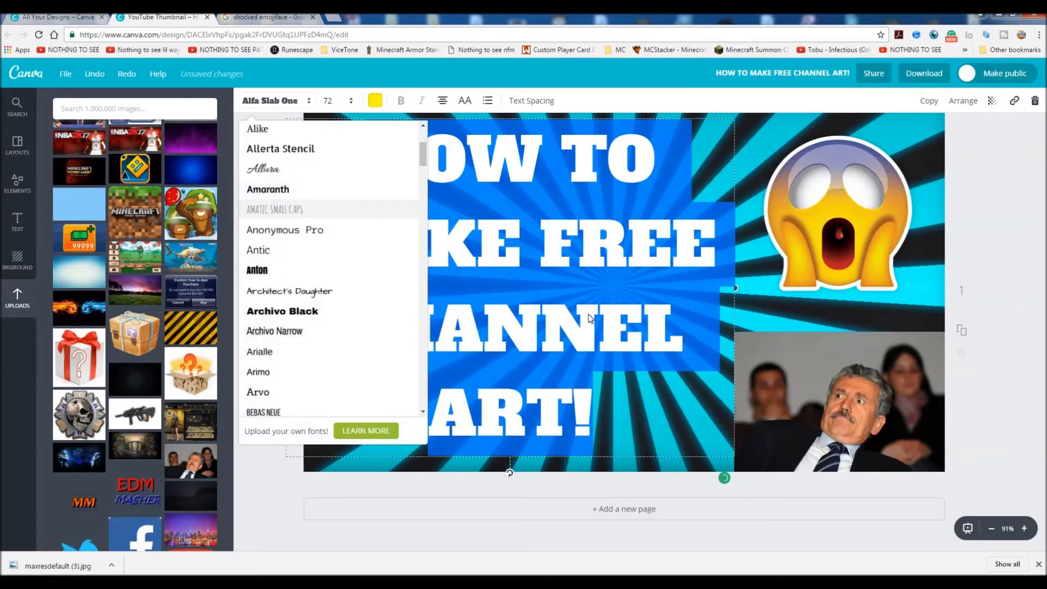
left_click(273, 206)
Step: Switch the title to the Cinzel font and delete the accidentally added monkey image
left_click_drag(391, 198, 273, 114)
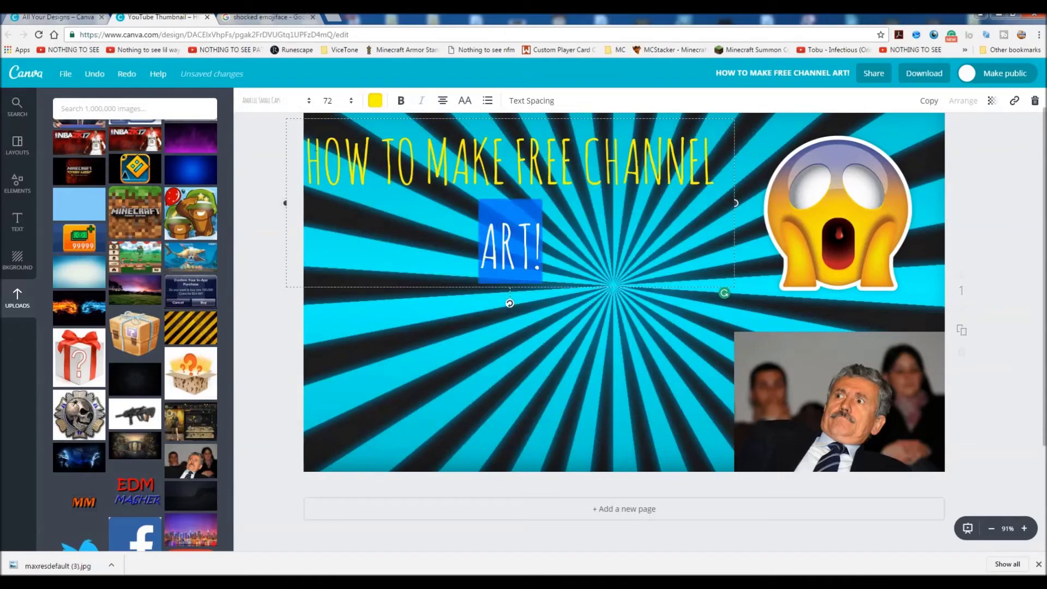
left_click(273, 100)
scroll(297, 344, "down", 5)
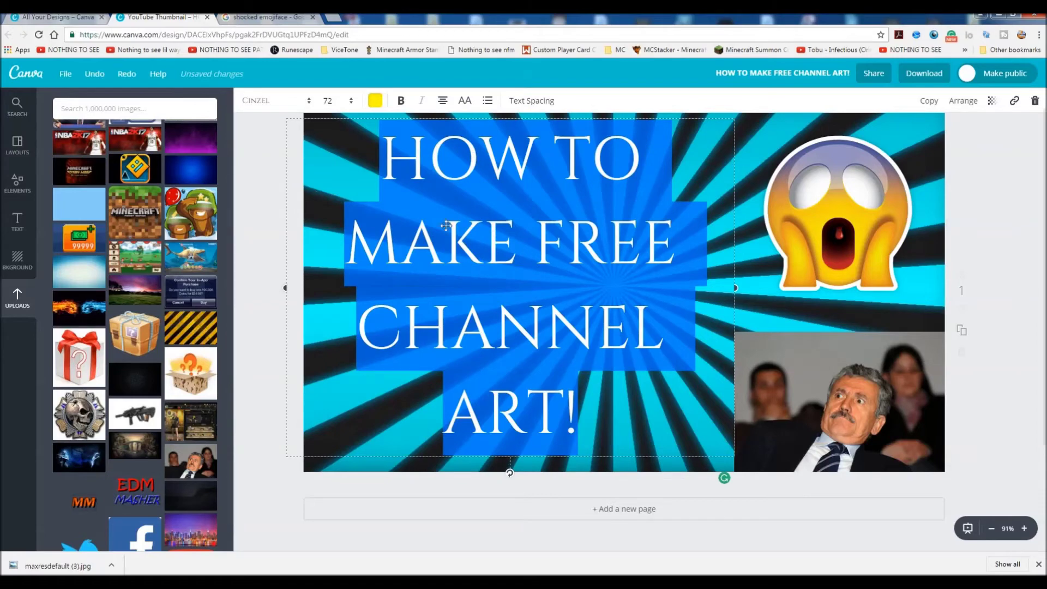
left_click(190, 212)
key("Delete")
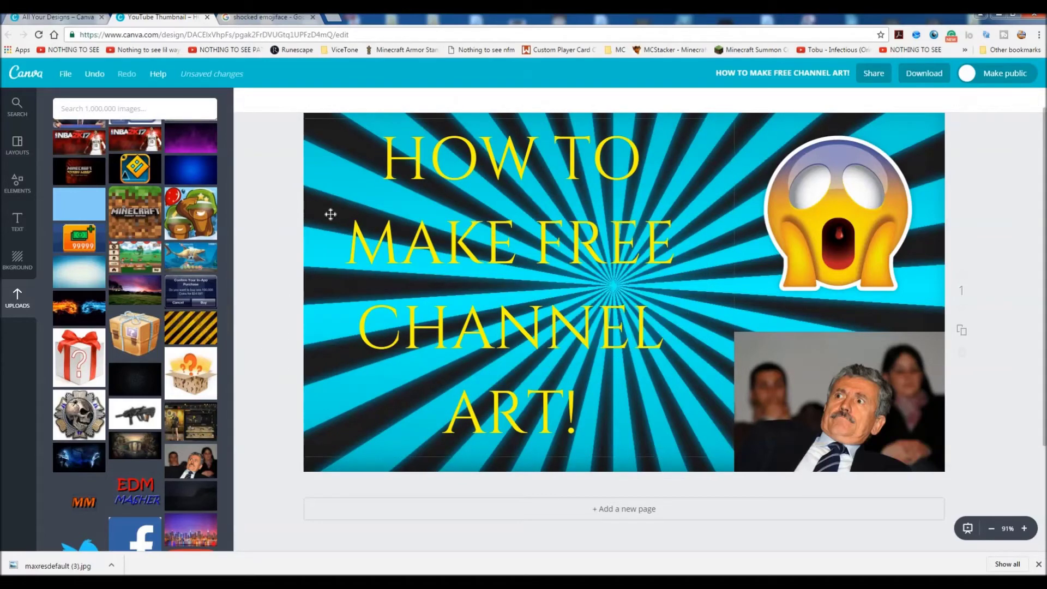
Step: Select the title text and open its text colour options and custom colour picker
double_click(542, 280)
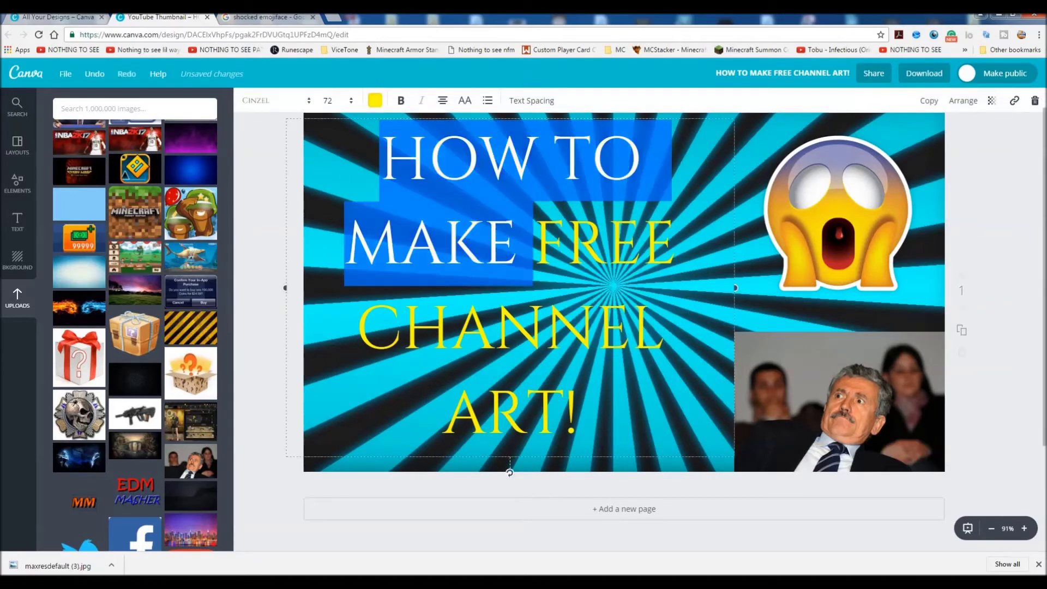
left_click(382, 103)
left_click(387, 153)
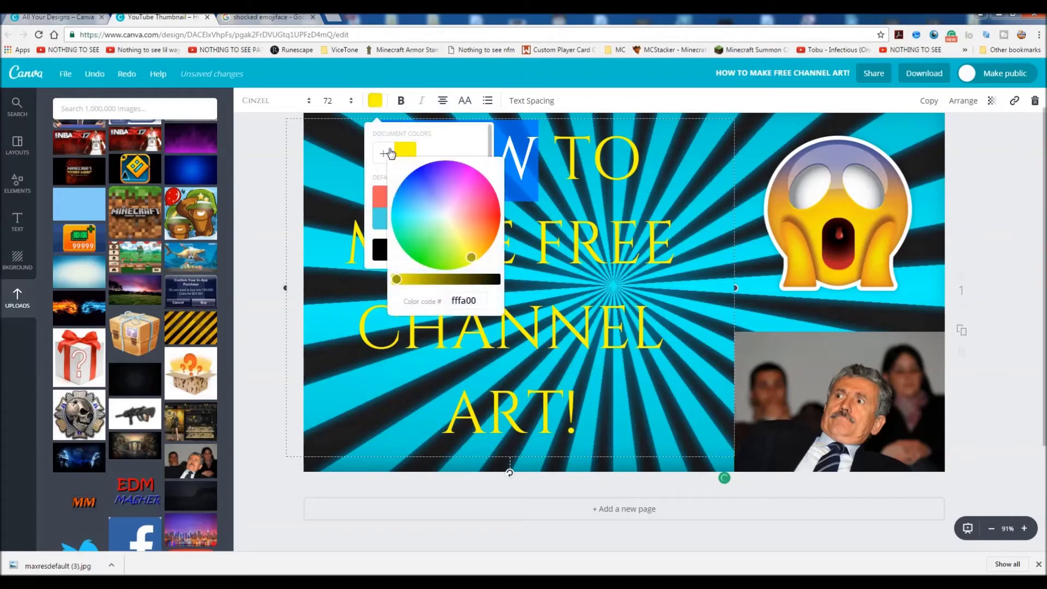
left_click(407, 154)
left_click(386, 154)
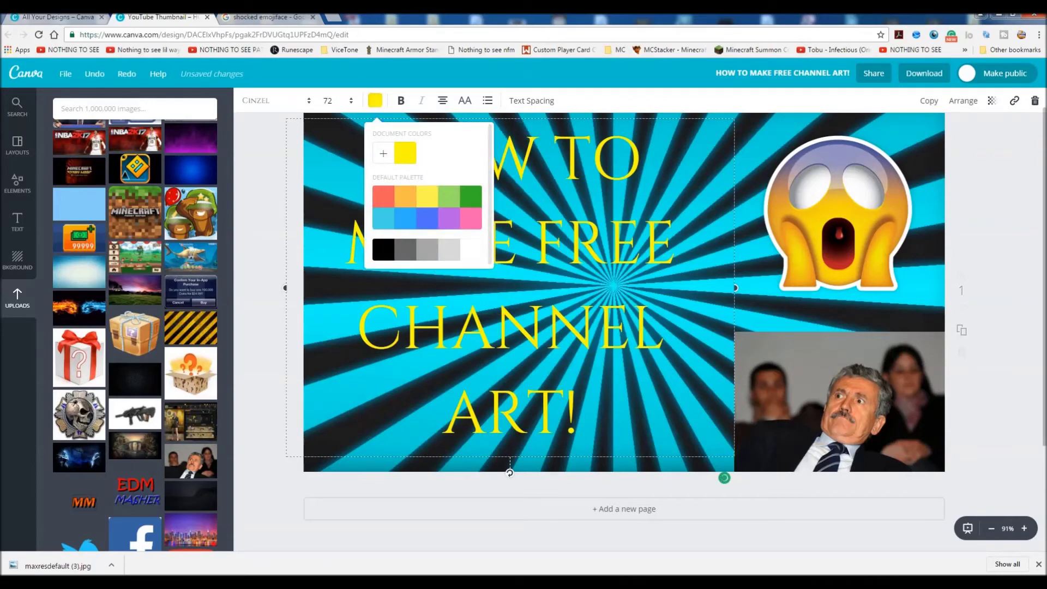
left_click(460, 140)
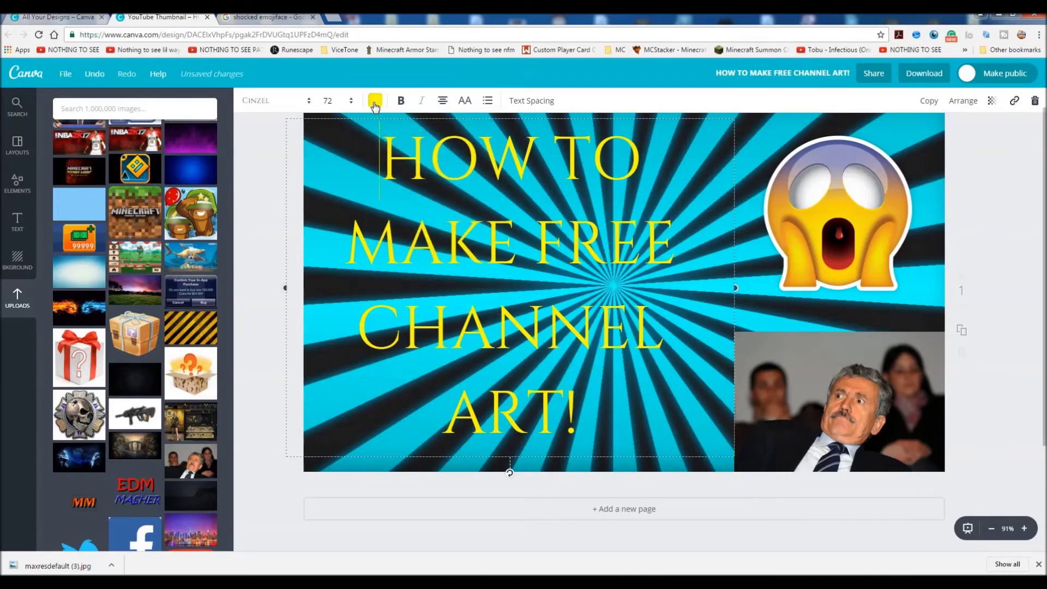
Step: Colour the title text red using the custom colour picker, then reselect all of it
left_click(376, 100)
left_click(436, 225)
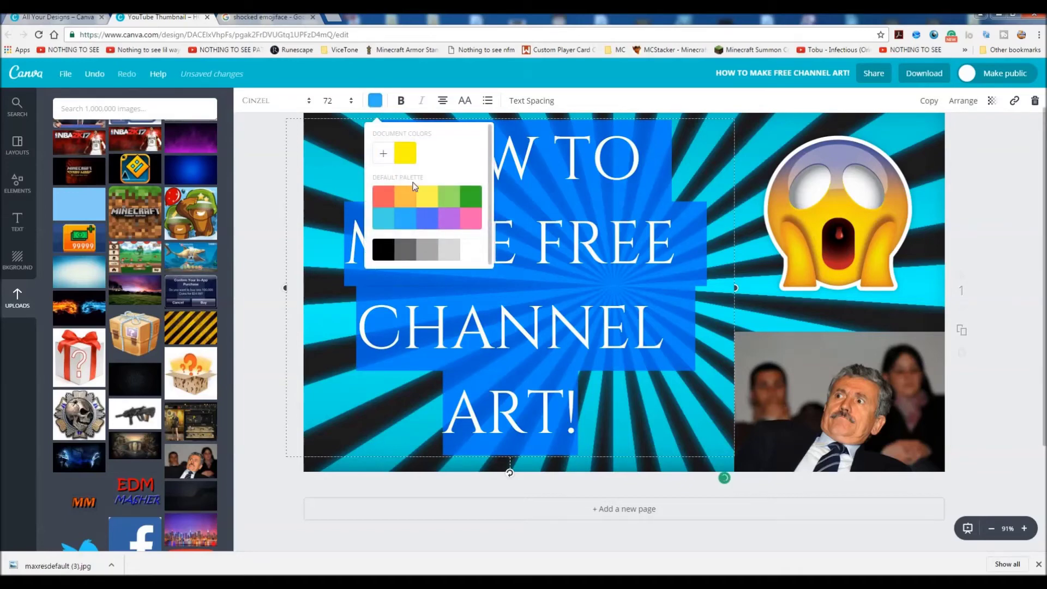
left_click(383, 153)
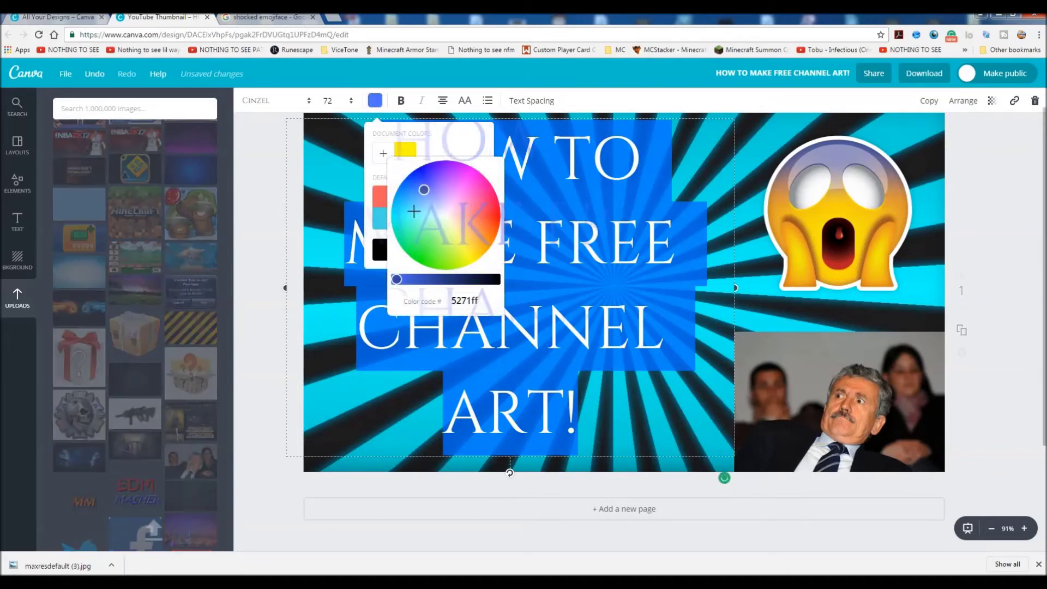
left_click(495, 210)
left_click(572, 199)
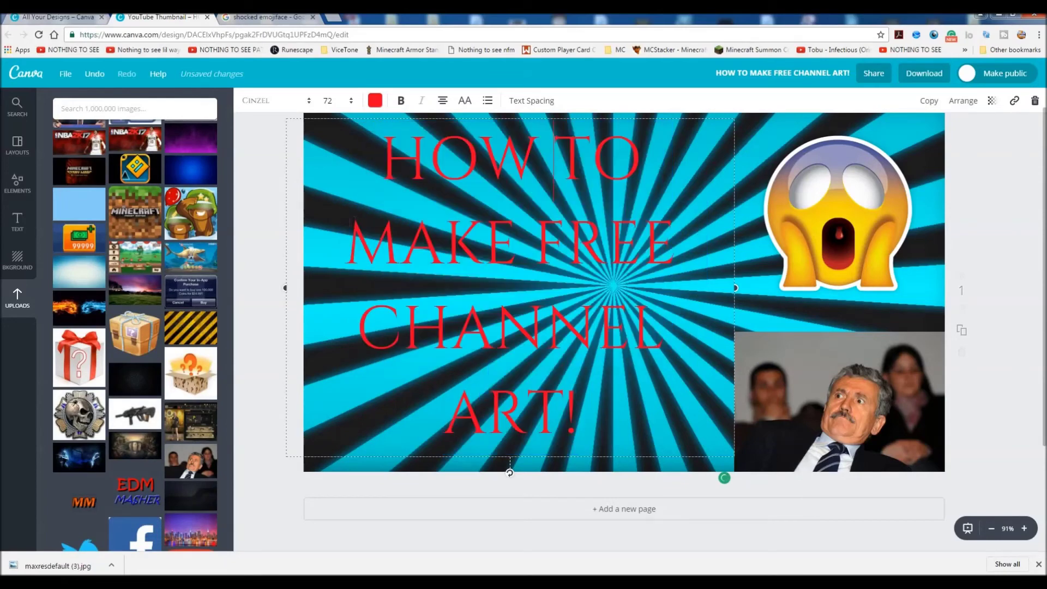
left_click(345, 251)
key("ctrl+a")
Step: Try the Brusher font on the title and preview it
left_click(276, 101)
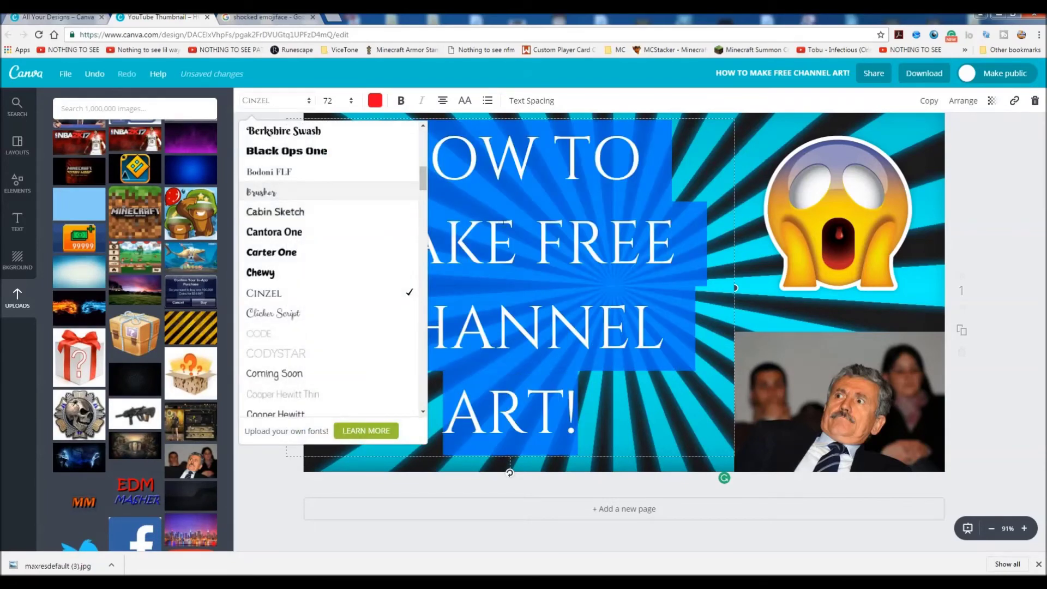
left_click(262, 192)
left_click(273, 134)
Step: Switch the title to Alfa Slab One and retype the O in HOW
left_click(327, 158)
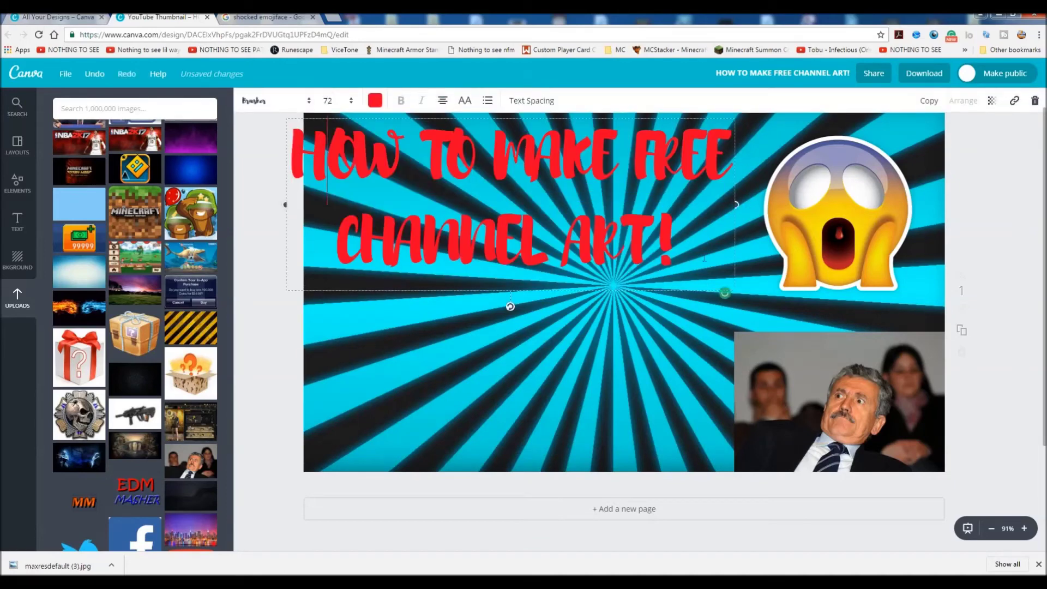
key("ctrl+a")
left_click(275, 101)
scroll(323, 219, "up", 5)
scroll(323, 264, "up", 1)
left_click(323, 276)
left_click(438, 260)
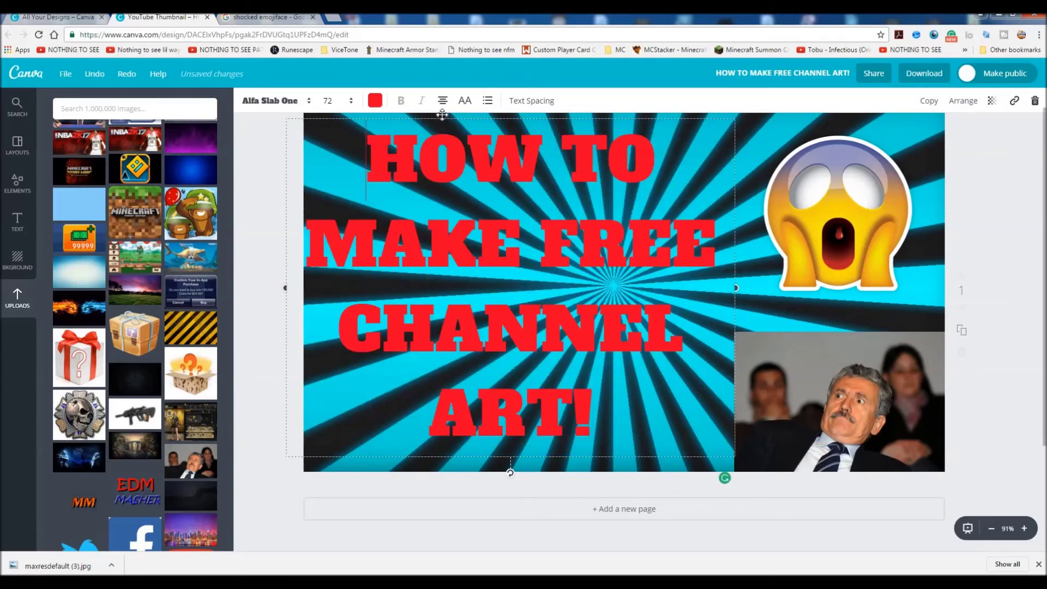
left_click_drag(419, 164, 467, 164)
type("O")
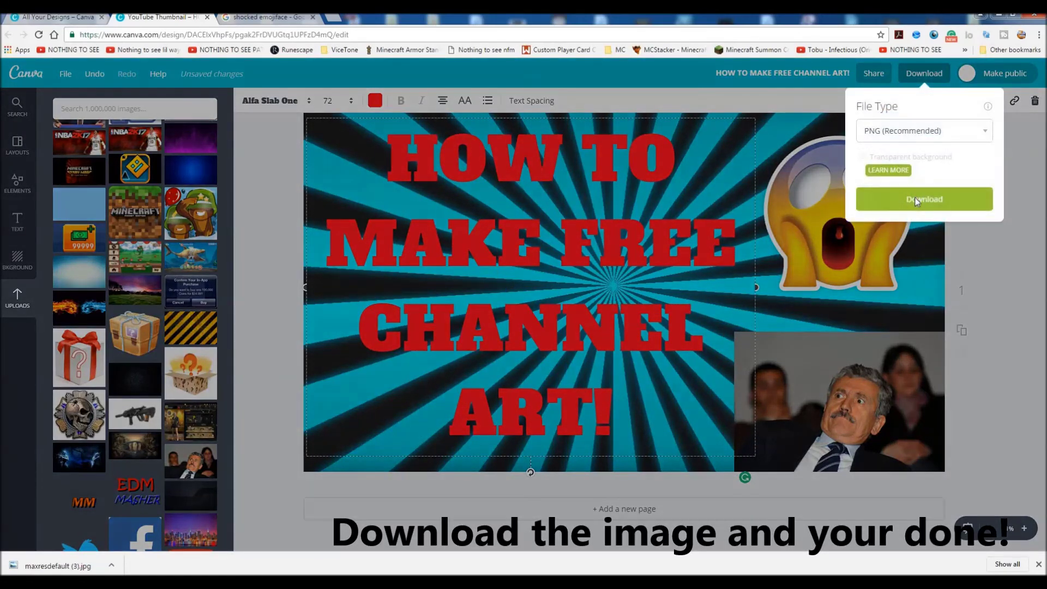
Step: Download the thumbnail as a PNG, close the extra search tab, and open the downloaded image
left_click(915, 197)
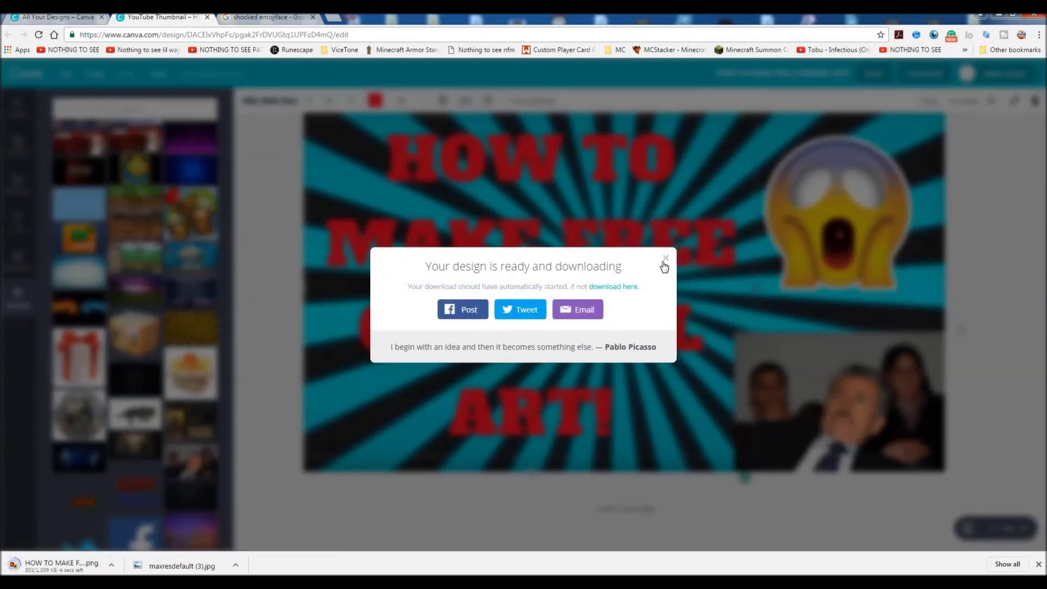
left_click(1012, 332)
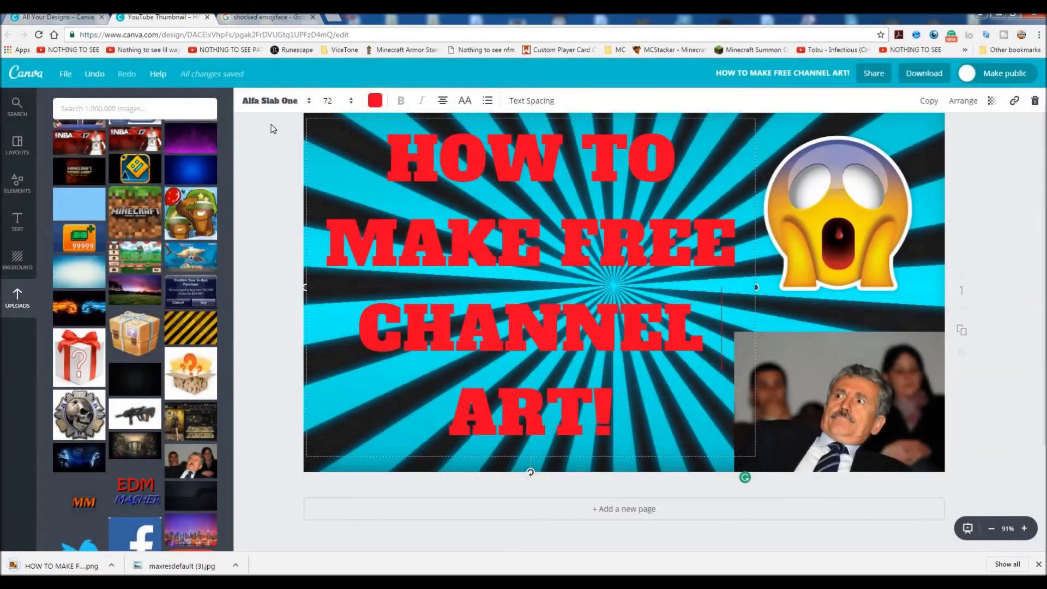
left_click(280, 17)
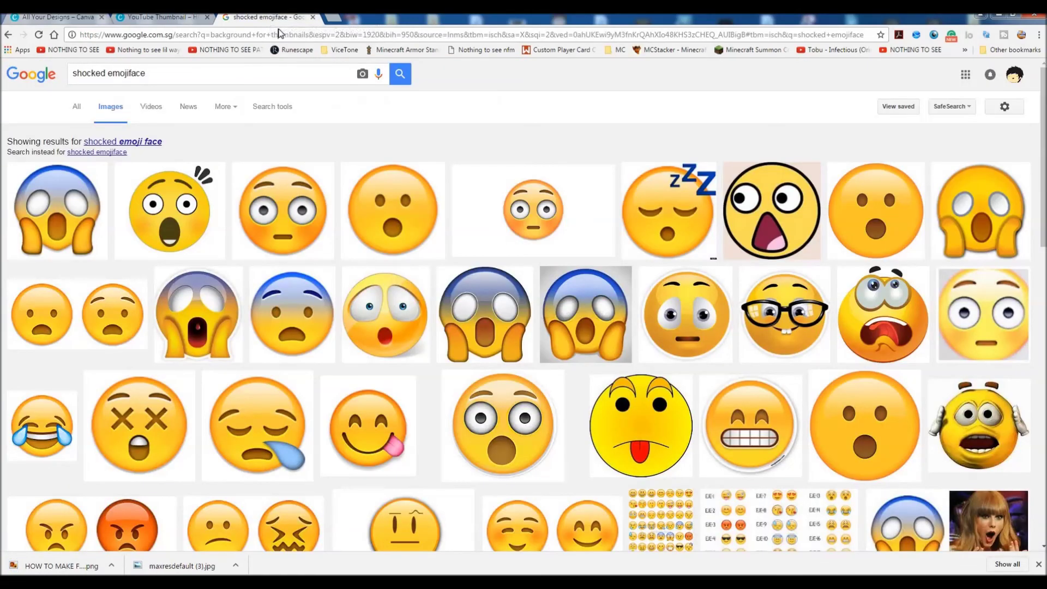
type("youtube.com")
key("Return")
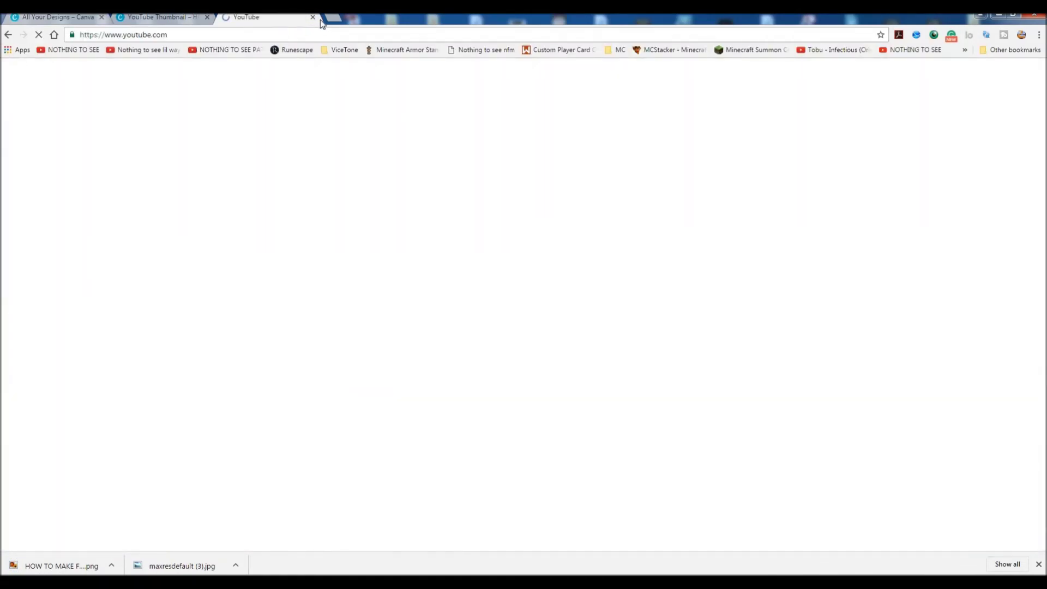
key("ctrl+w")
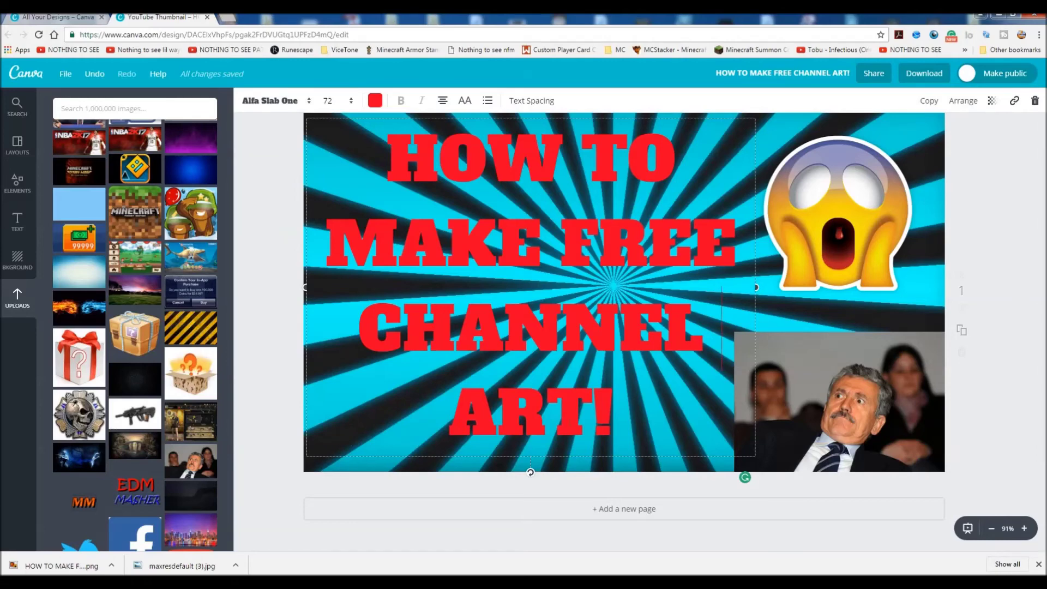
left_click(60, 566)
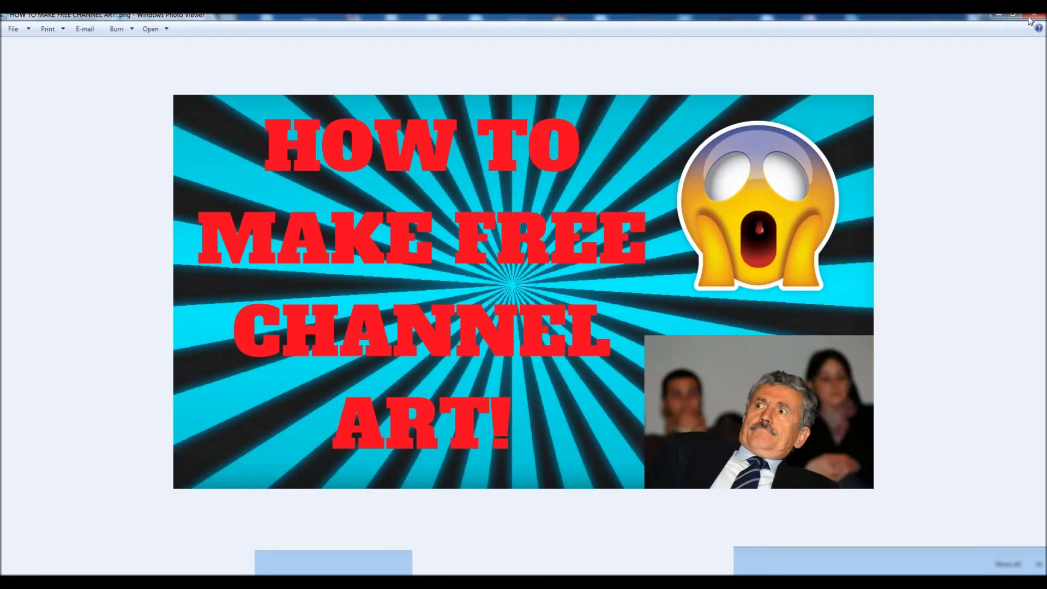
left_click(1031, 18)
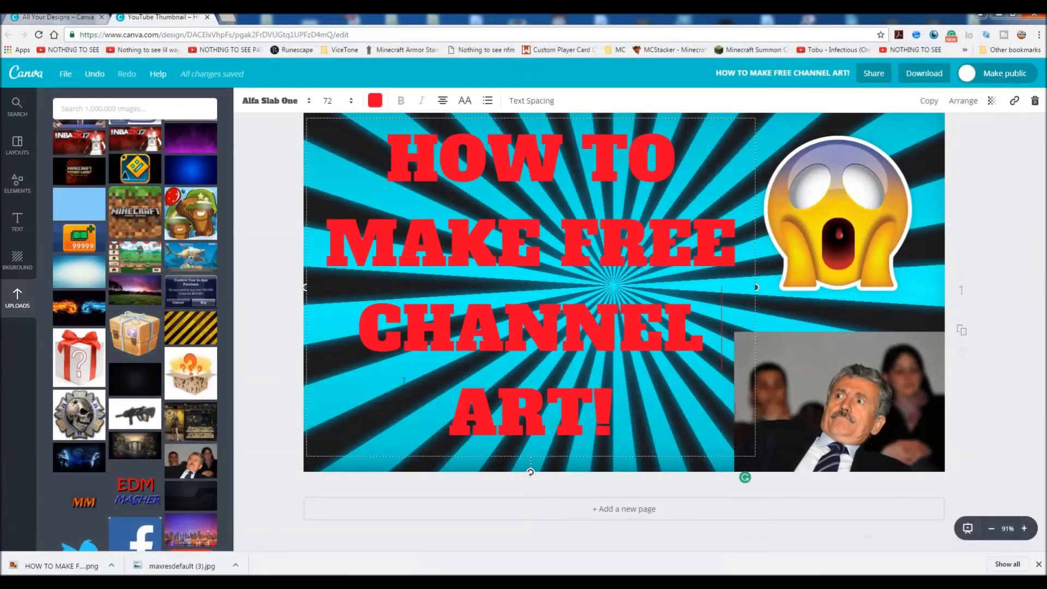